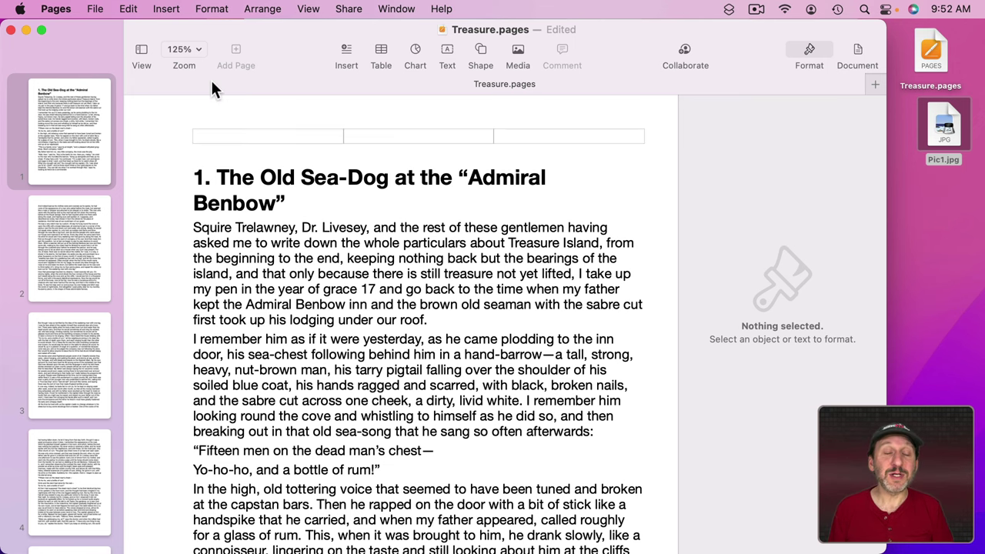
Convert Treasure.pages to a page layout document, then scroll down to page 2 of the chapter text
click(96, 10)
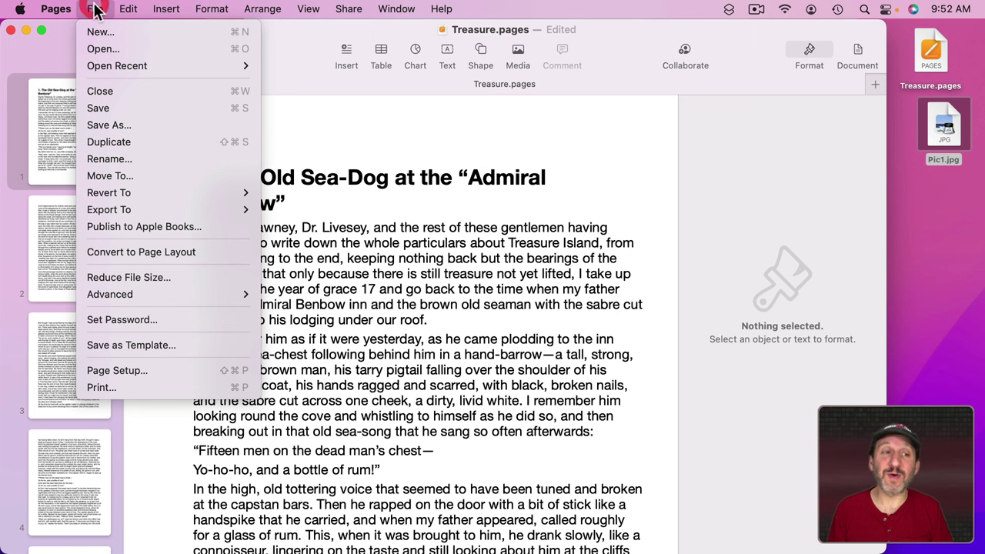
click(218, 251)
click(249, 277)
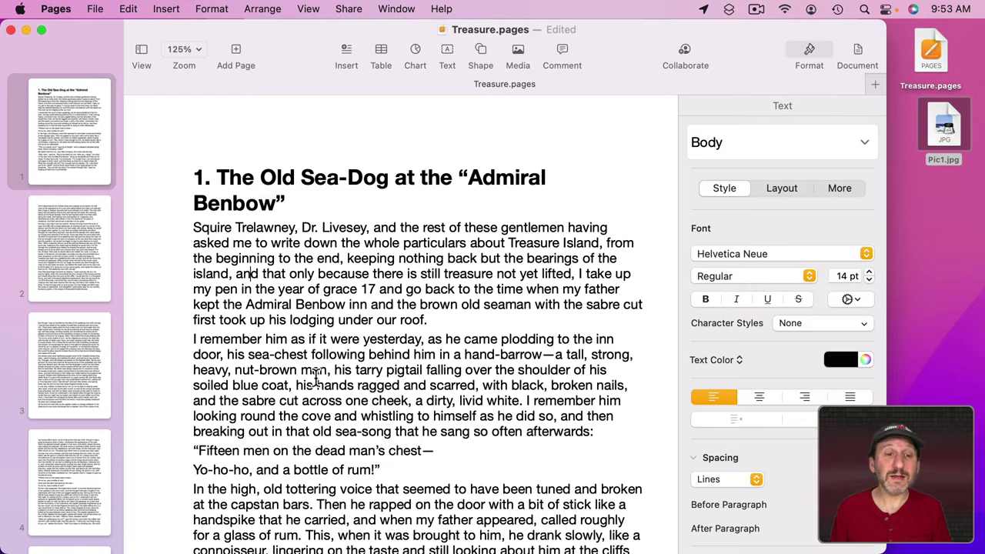
scroll(315, 375, down, 15)
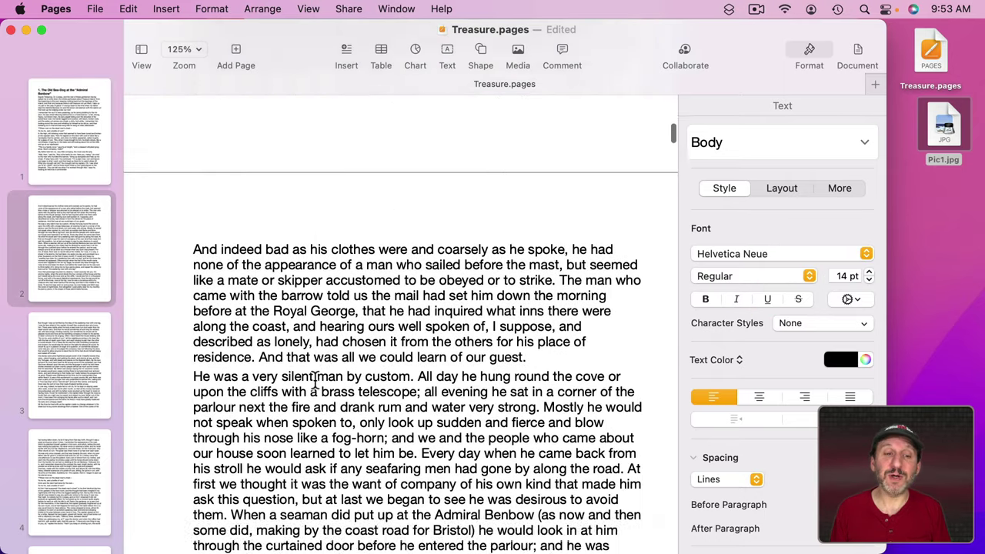
scroll(315, 380, down, 4)
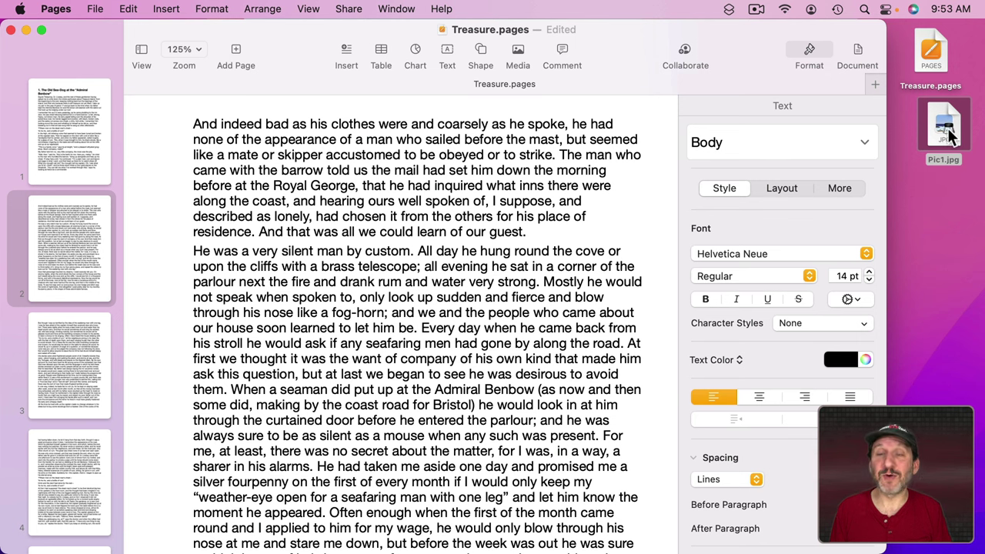
Drop Pic1.jpg onto page 2, shrink it to about 2.5 in wide, and place it right of the second paragraph
drag(948, 133, 414, 321)
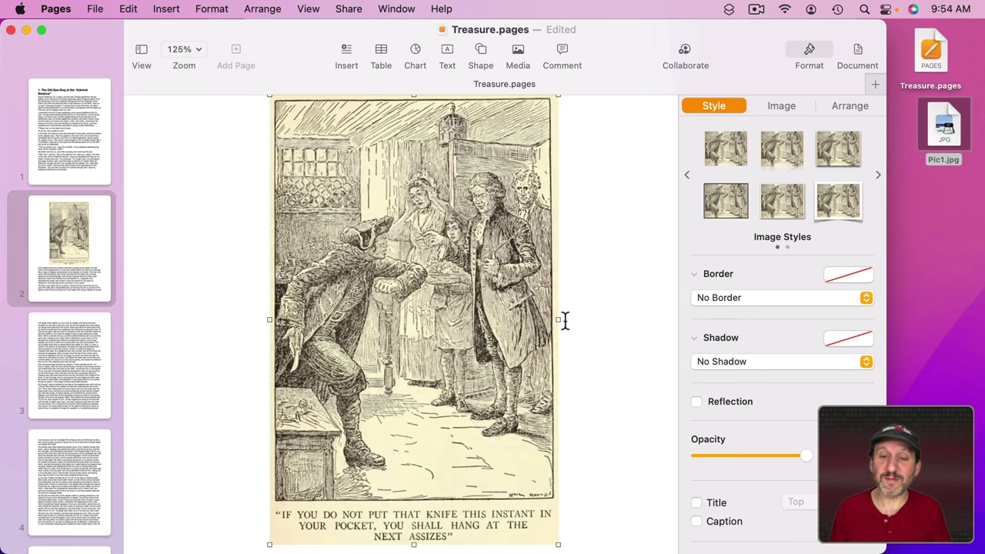
drag(557, 319, 441, 317)
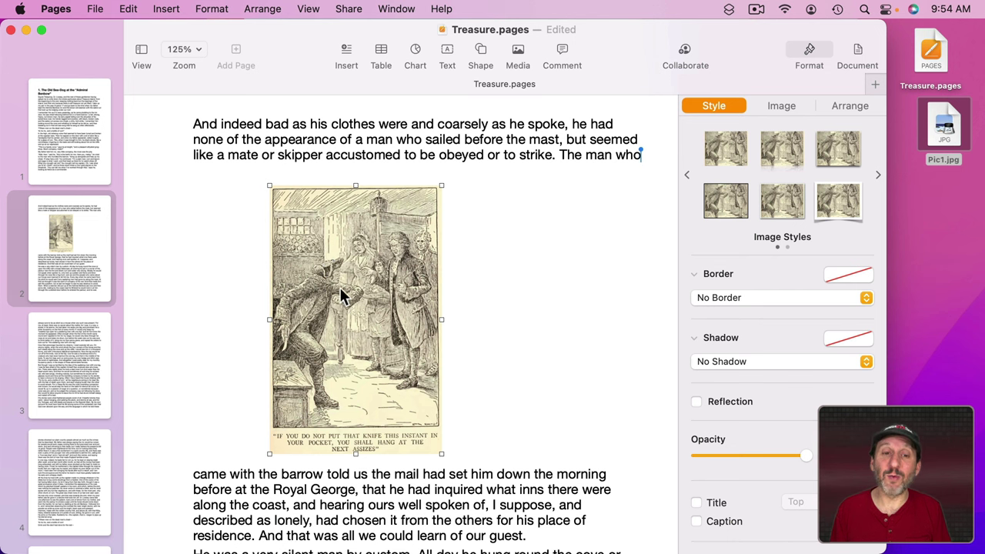
drag(374, 287, 540, 282)
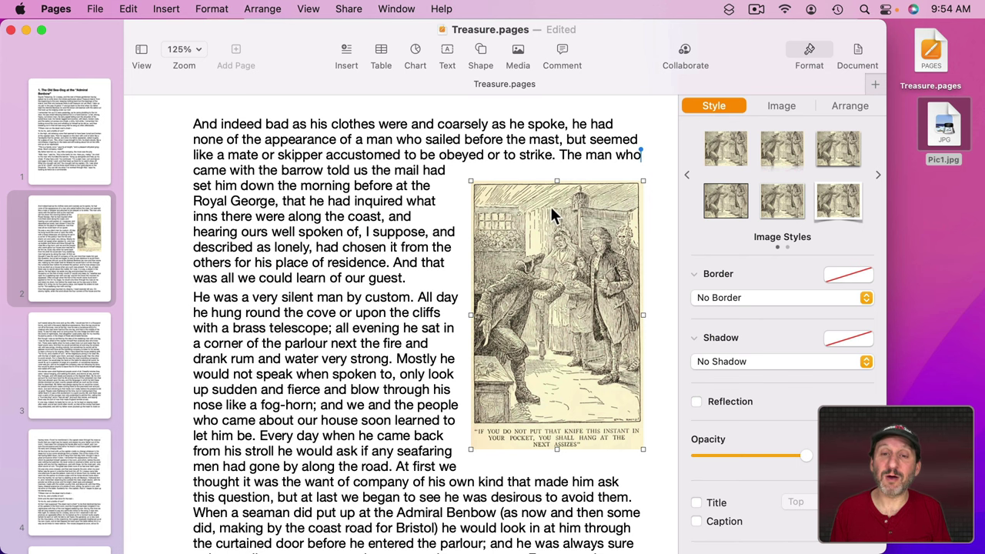
drag(548, 214, 545, 286)
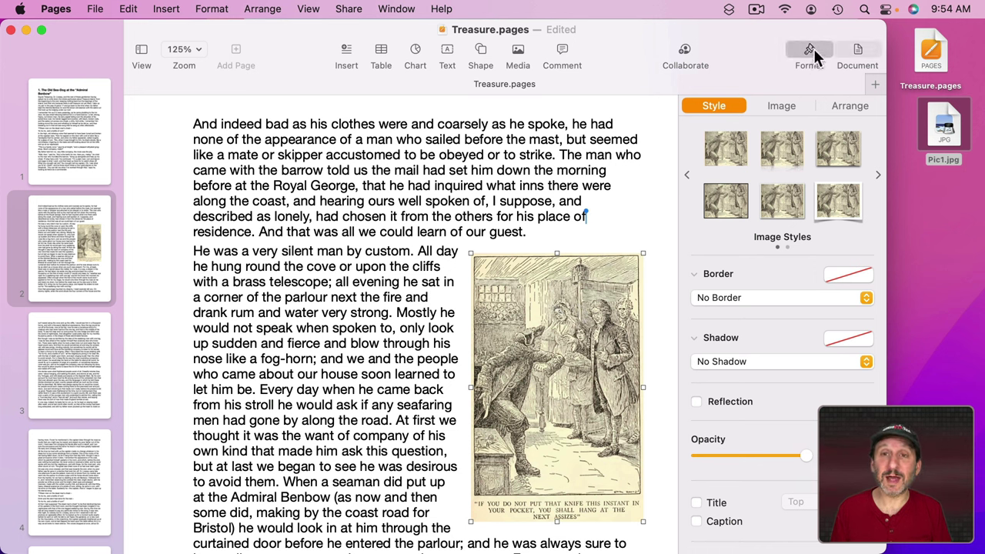
Toggle the illustration's Object Placement between Stay on Page and Move with Text, finishing on Move with Text
click(845, 106)
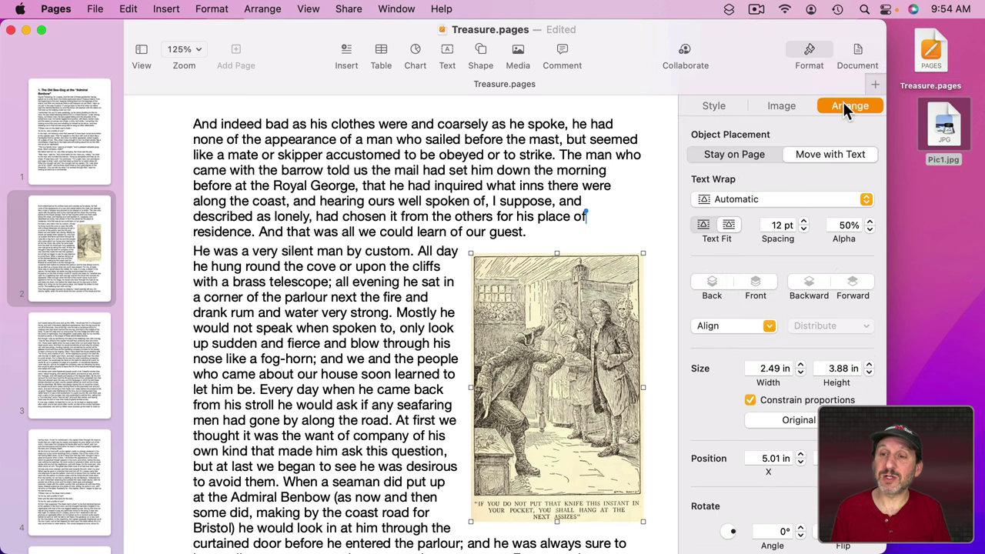
click(742, 153)
click(809, 155)
click(754, 160)
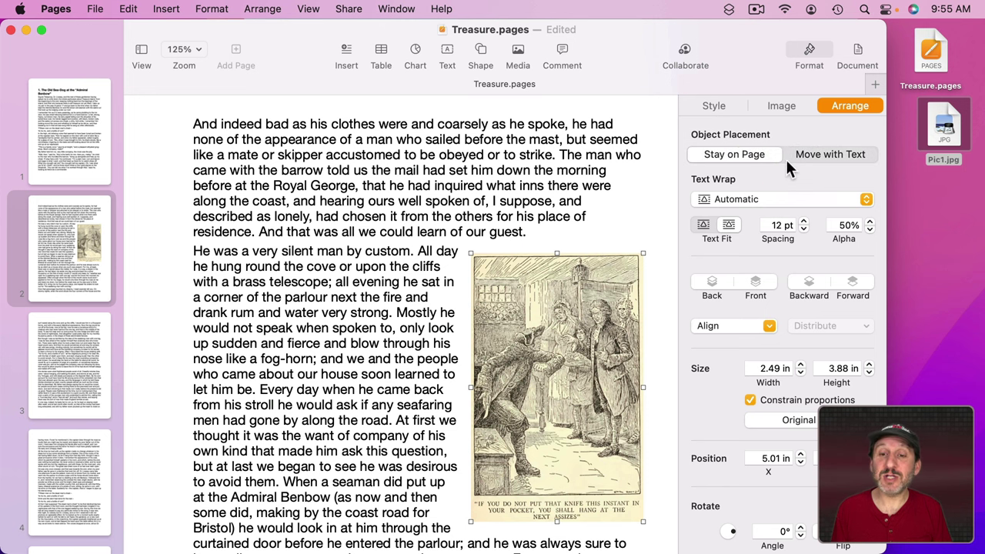
click(818, 157)
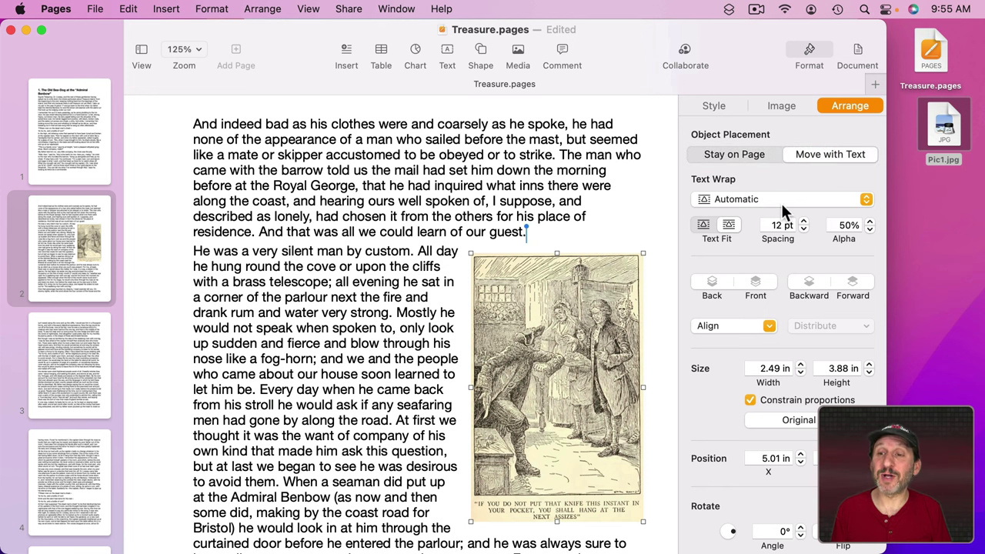
click(721, 154)
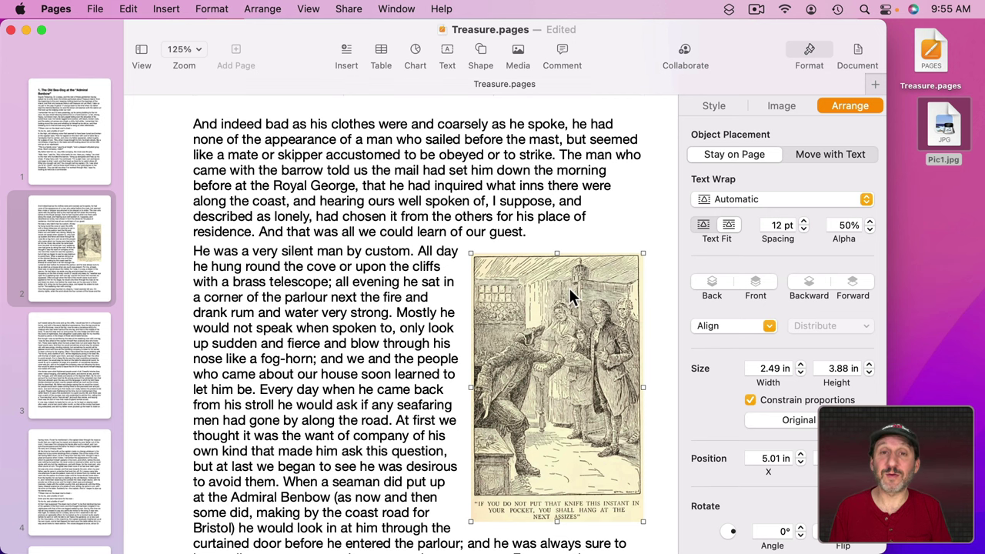
scroll(570, 296, down, 1)
click(818, 153)
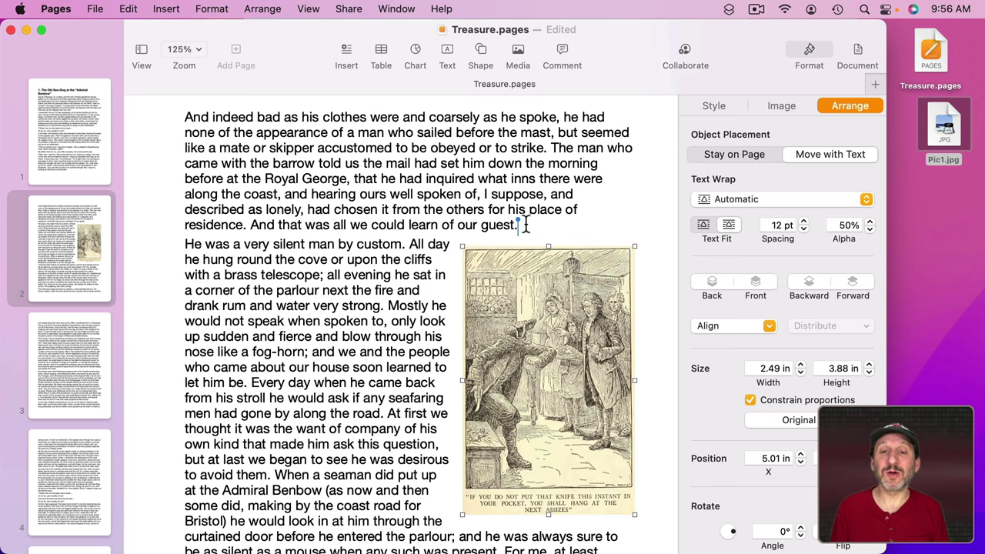
Insert blank paragraphs above the opening text 'And indeed', pushing the anchored illustration down with the text
key(Escape)
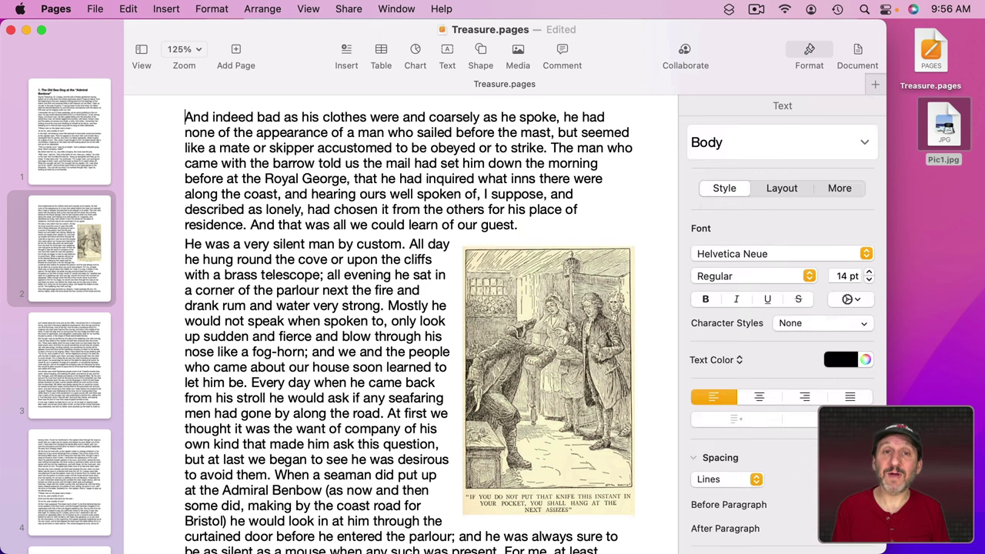
key(Return)
key(Return)
key(Return)
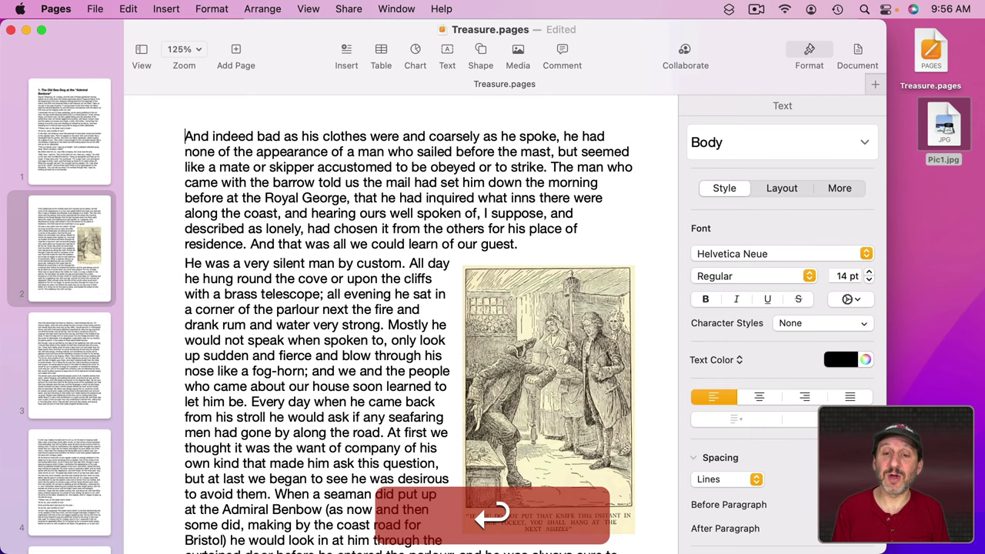
key(Return)
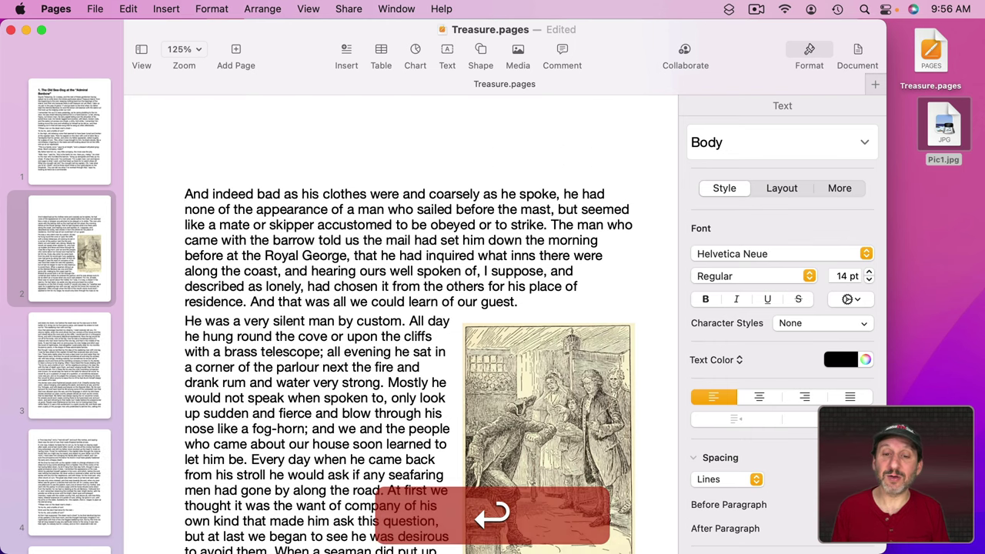
drag(492, 514, 568, 392)
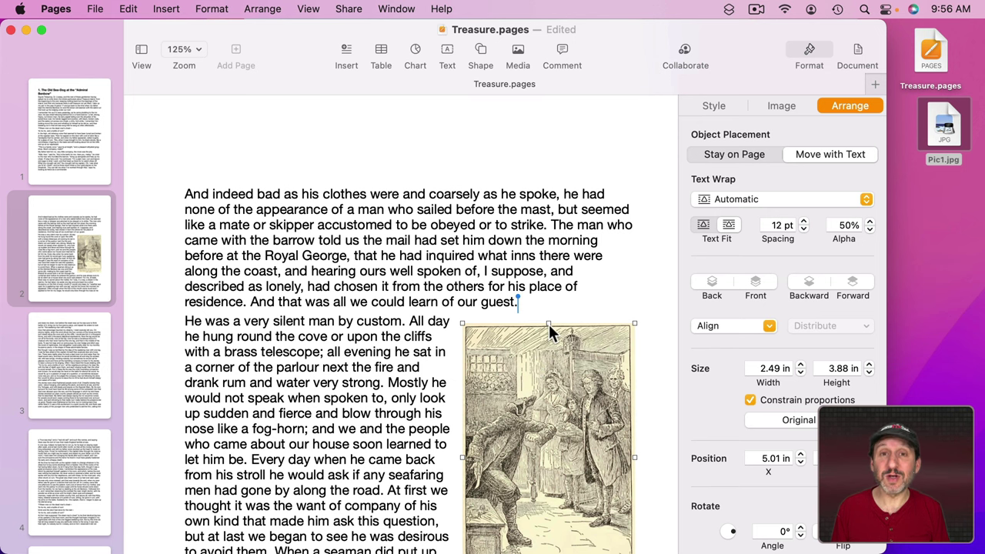
click(246, 242)
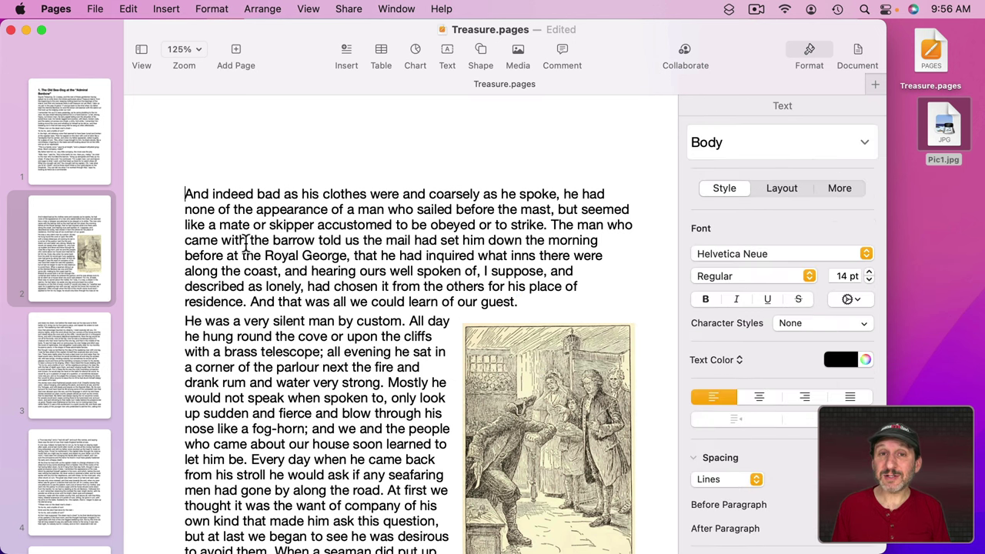
scroll(245, 242, down, 10)
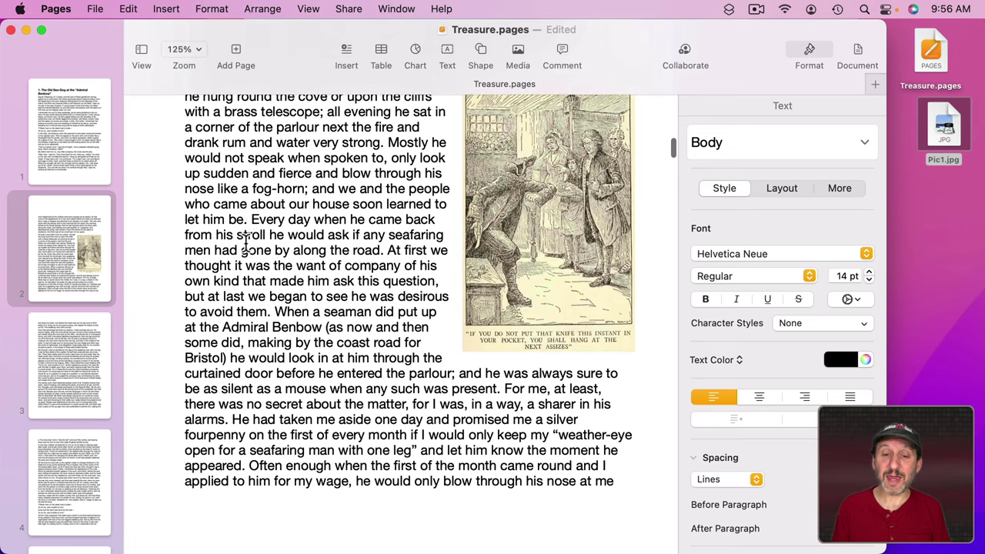
key(Return)
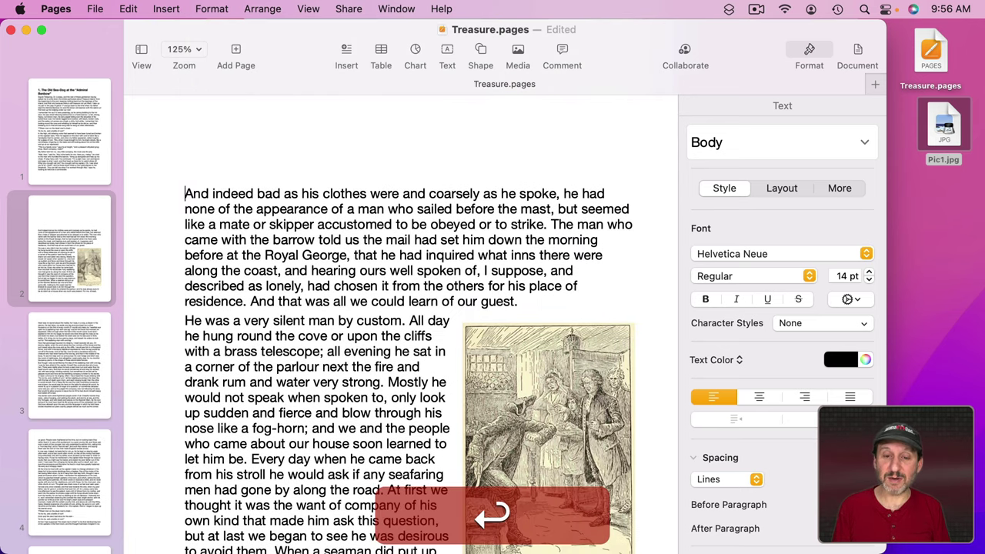
key(Return)
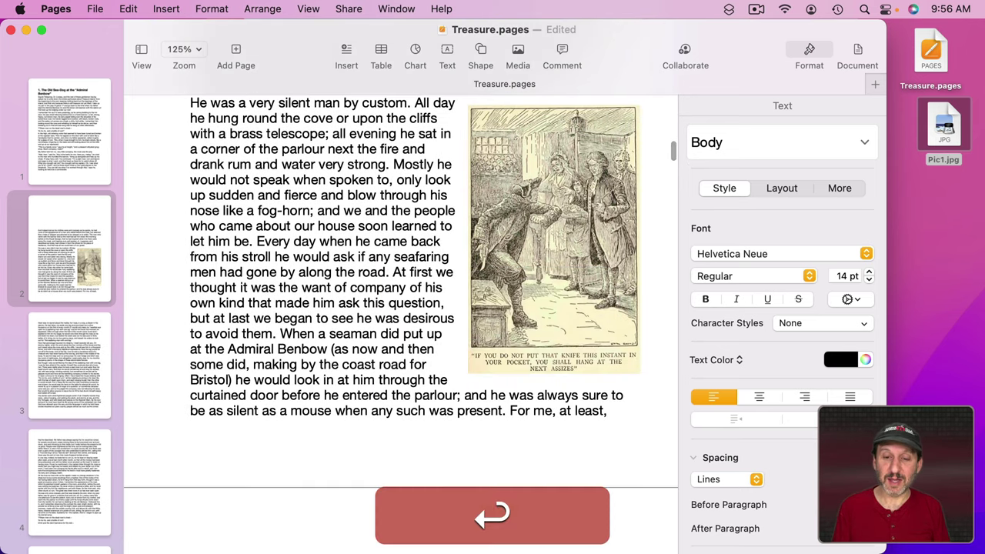
scroll(464, 440, down, 2)
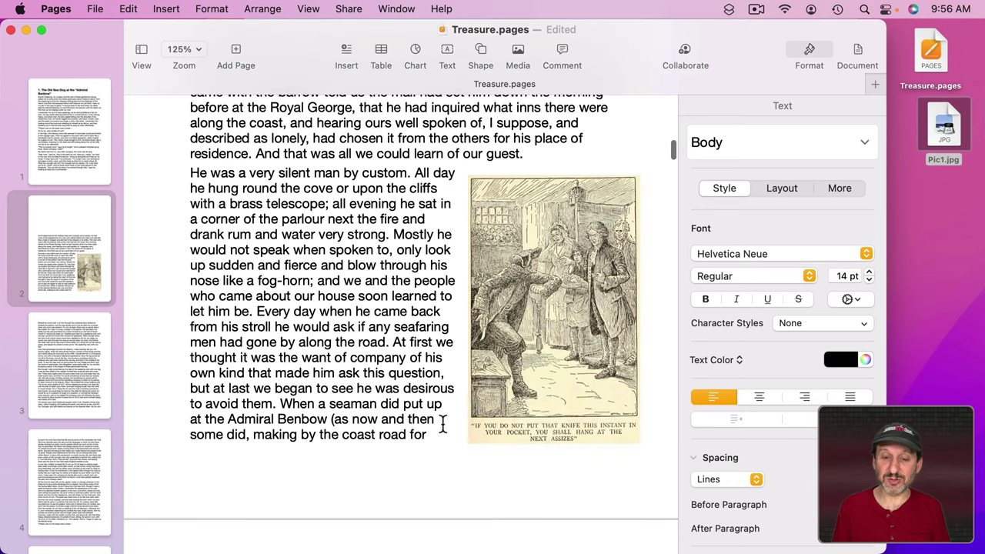
key(Return)
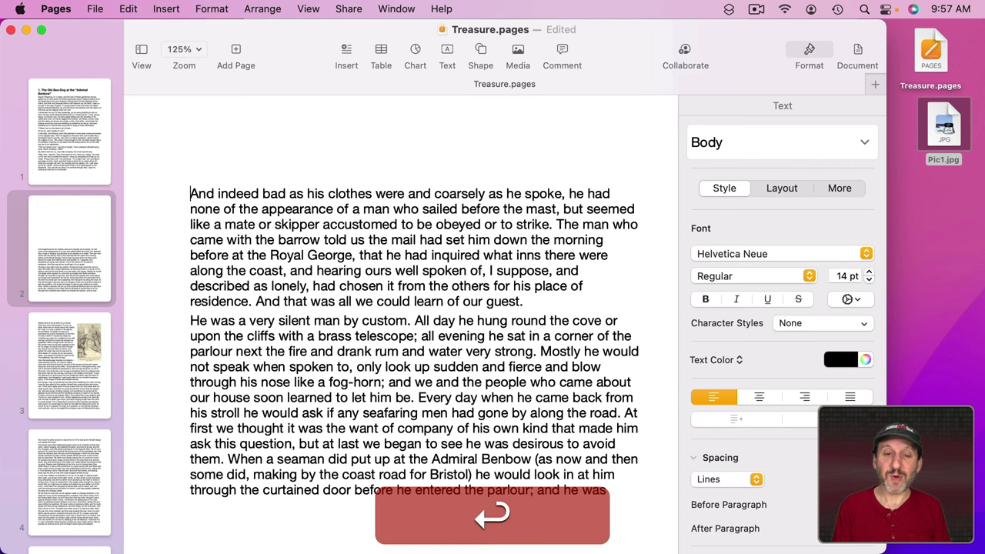
scroll(601, 523, down, 8)
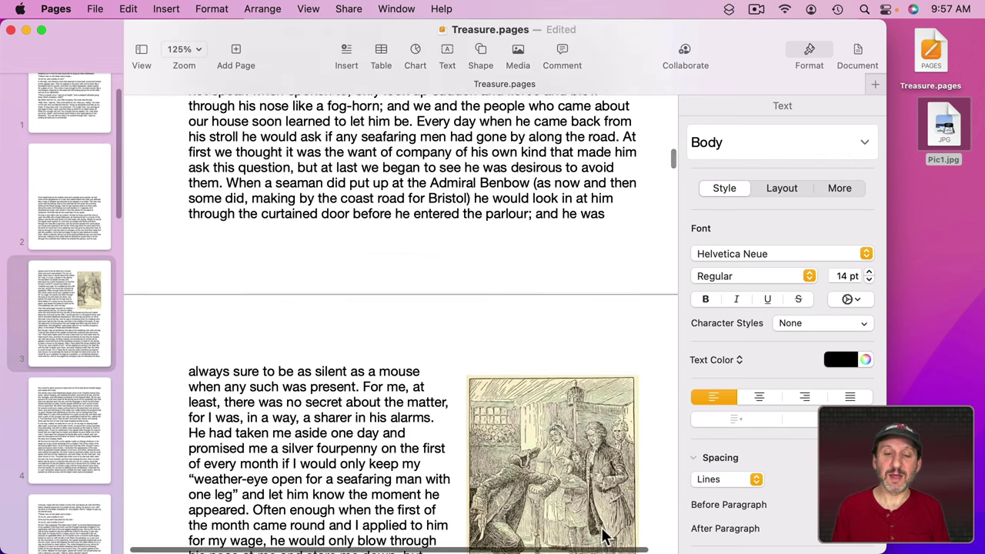
Undo the pushed-down move so the illustration returns beside the silent-man paragraph, and reselect it
click(560, 435)
scroll(515, 346, up, 4)
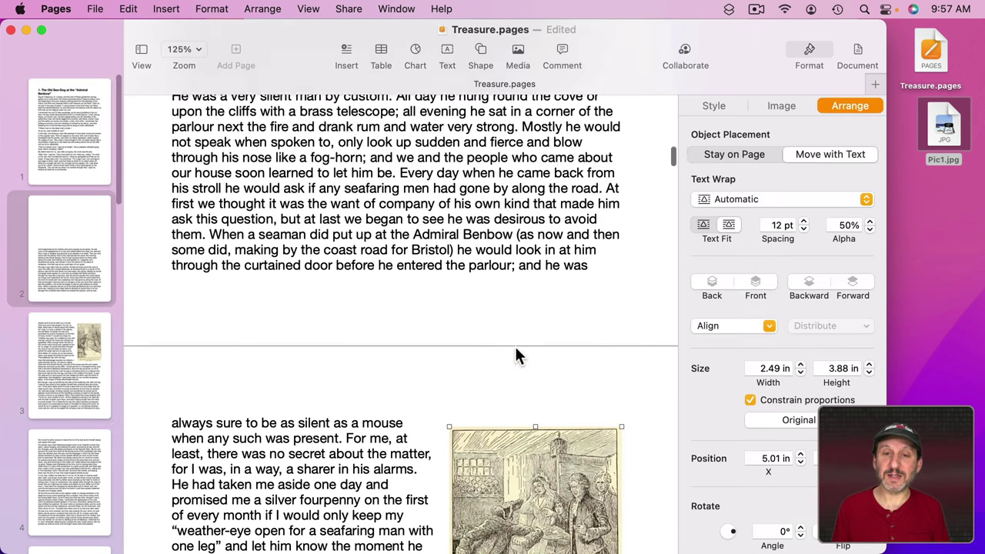
scroll(515, 354, up, 1)
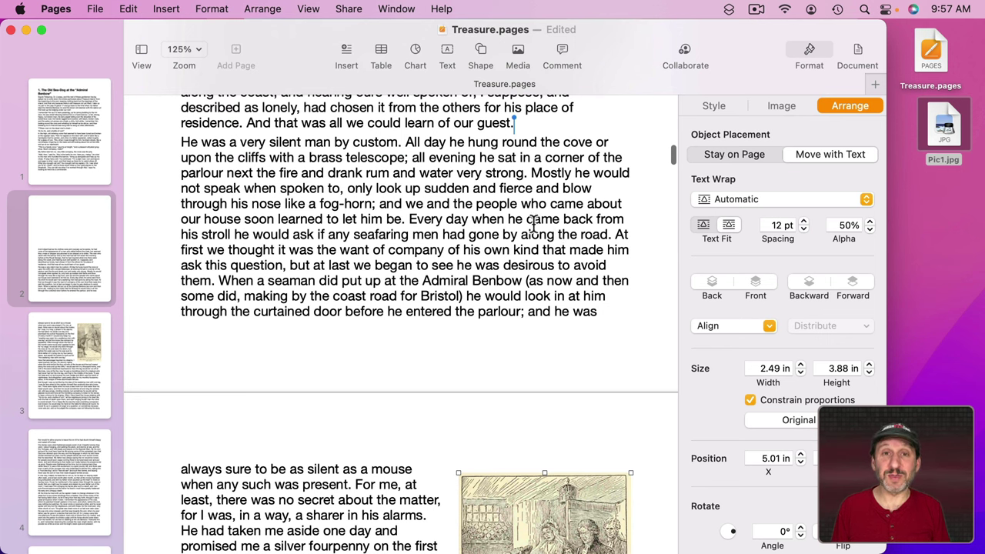
scroll(527, 242, down, 5)
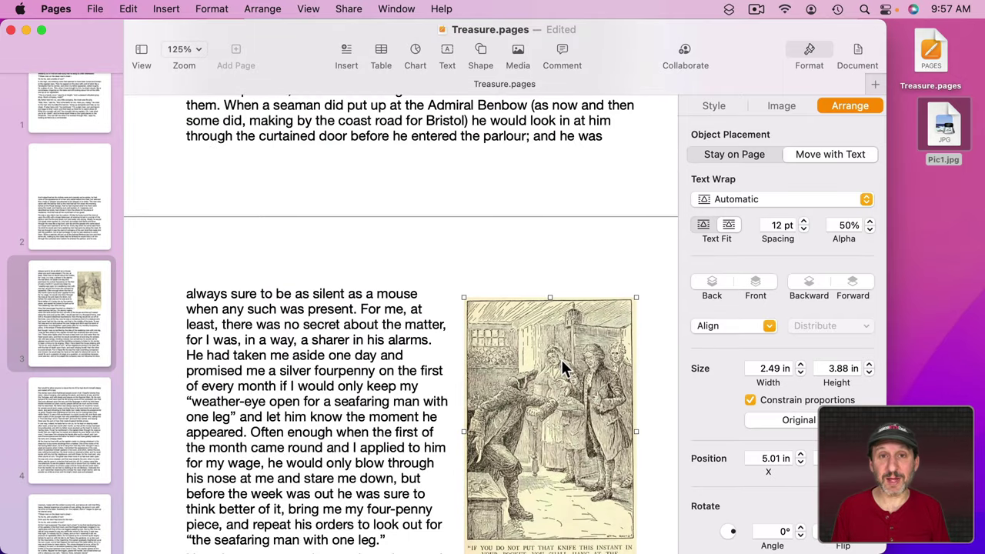
key(super+z)
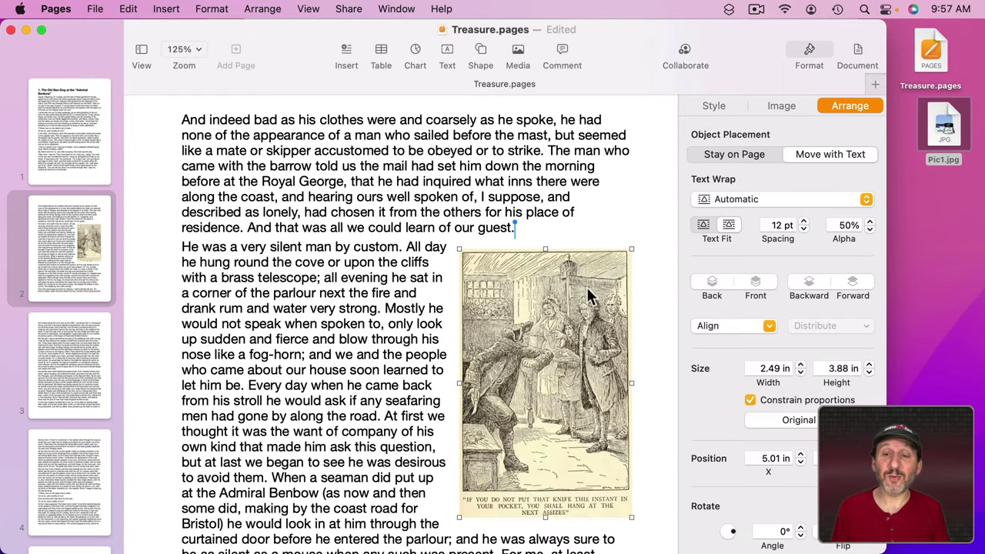
click(493, 181)
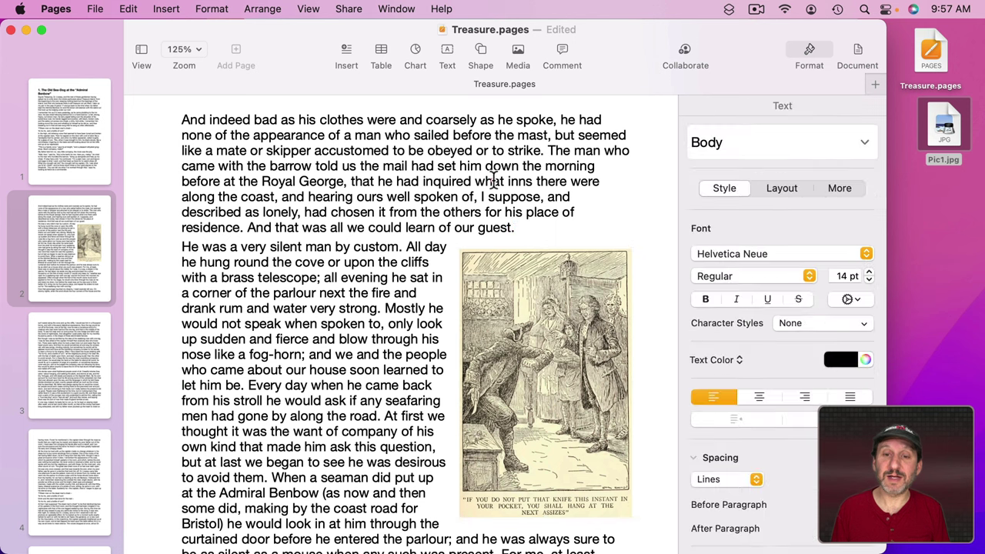
click(528, 291)
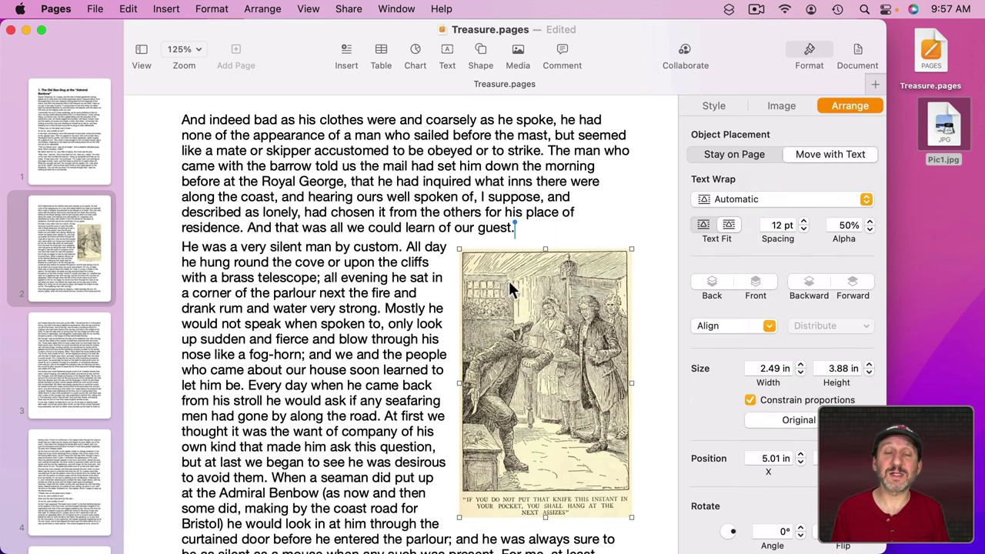
click(483, 209)
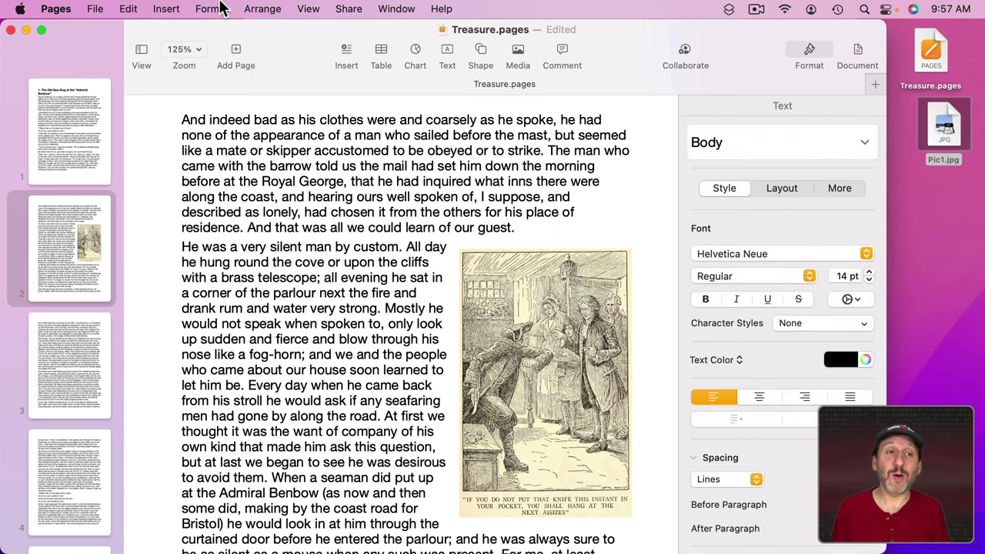
click(304, 8)
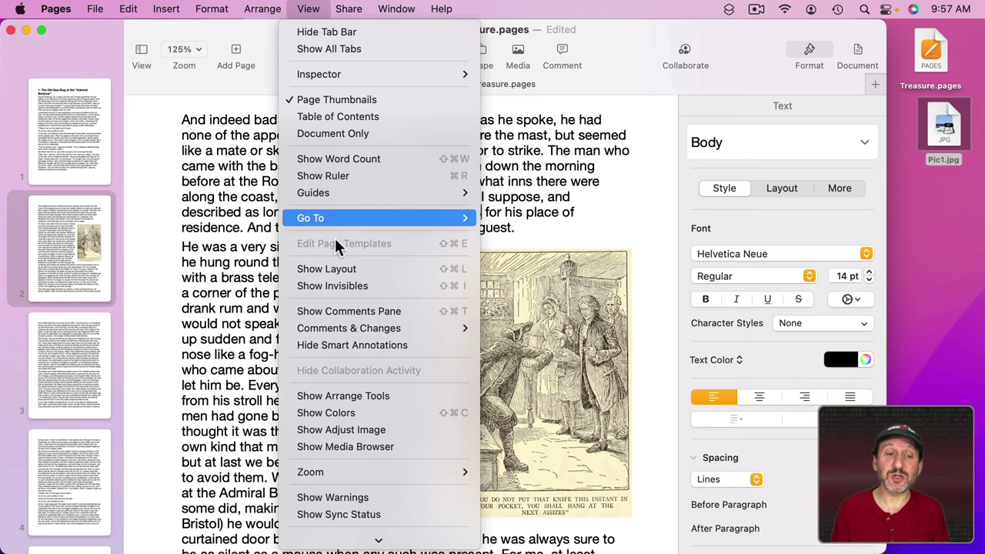
click(339, 285)
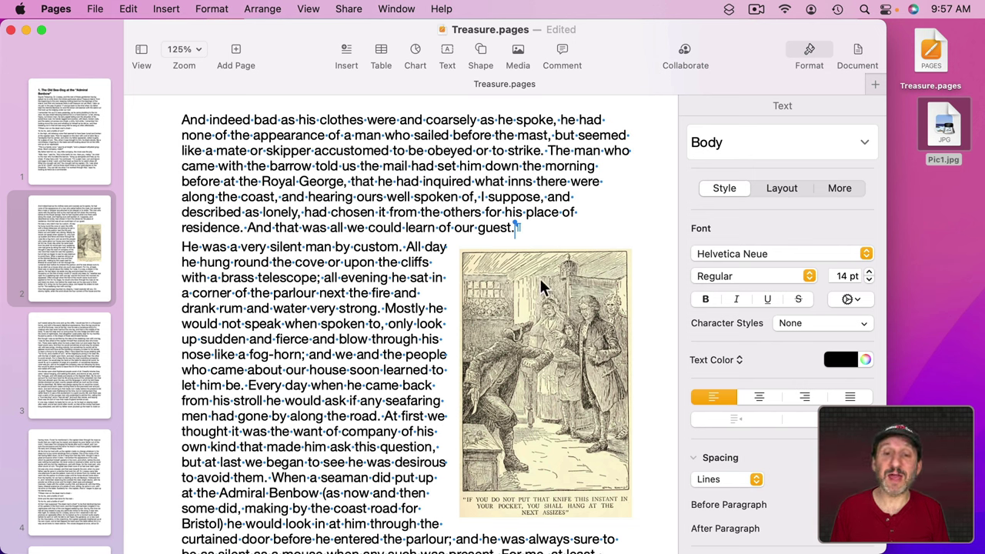
click(555, 310)
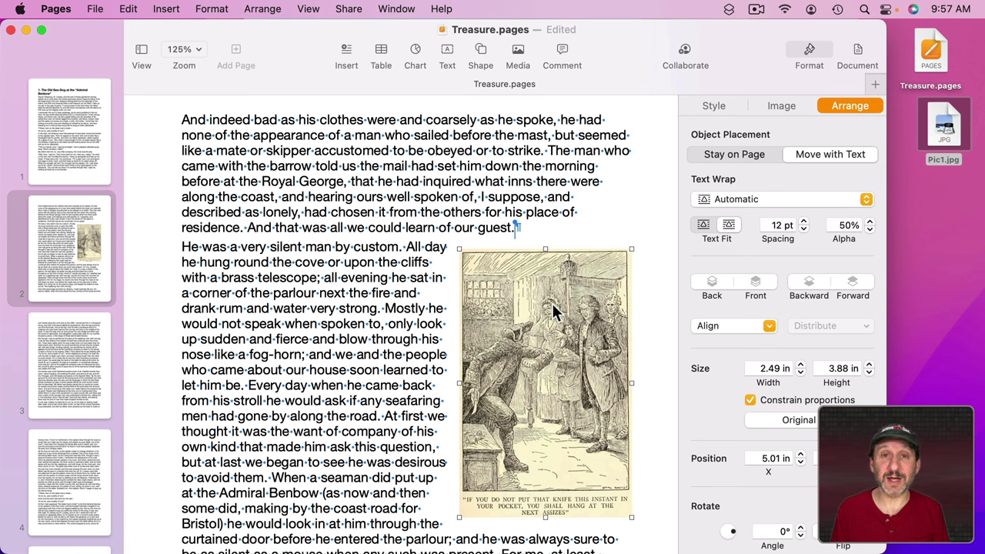
key(super+shift+i)
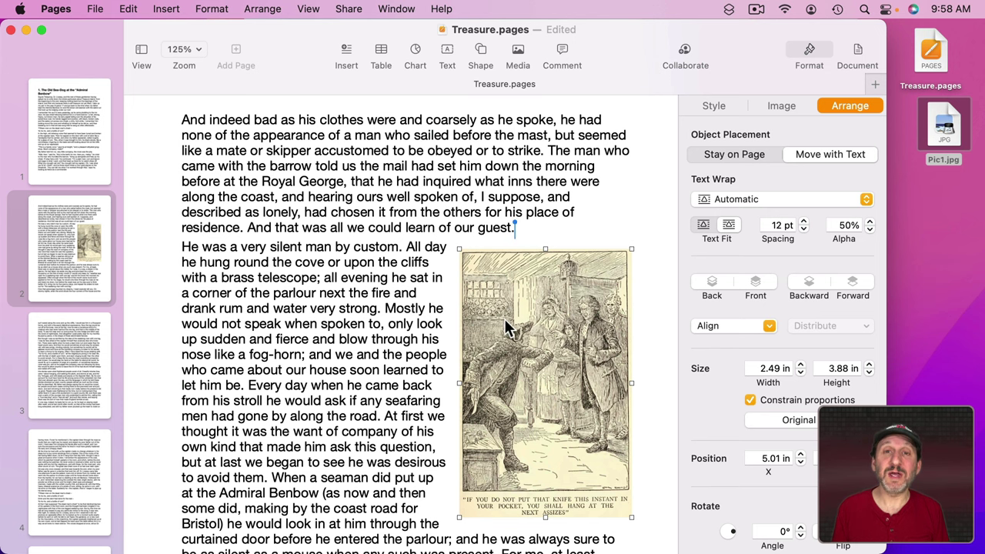
Move the illustration to the left margin of the silent-man paragraph and place the caret after 'company'
scroll(504, 318, down, 3)
drag(546, 225, 293, 351)
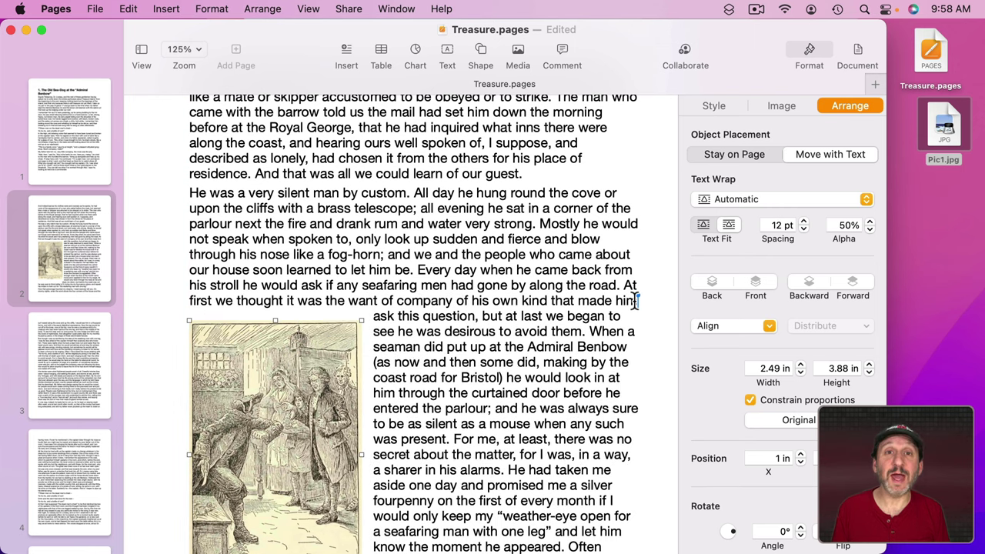
scroll(636, 301, down, 2)
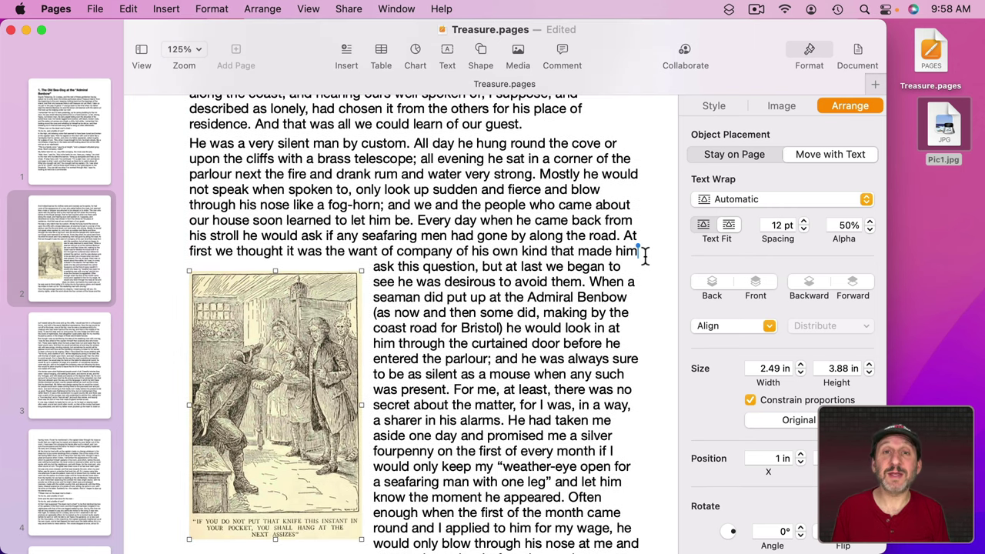
click(458, 251)
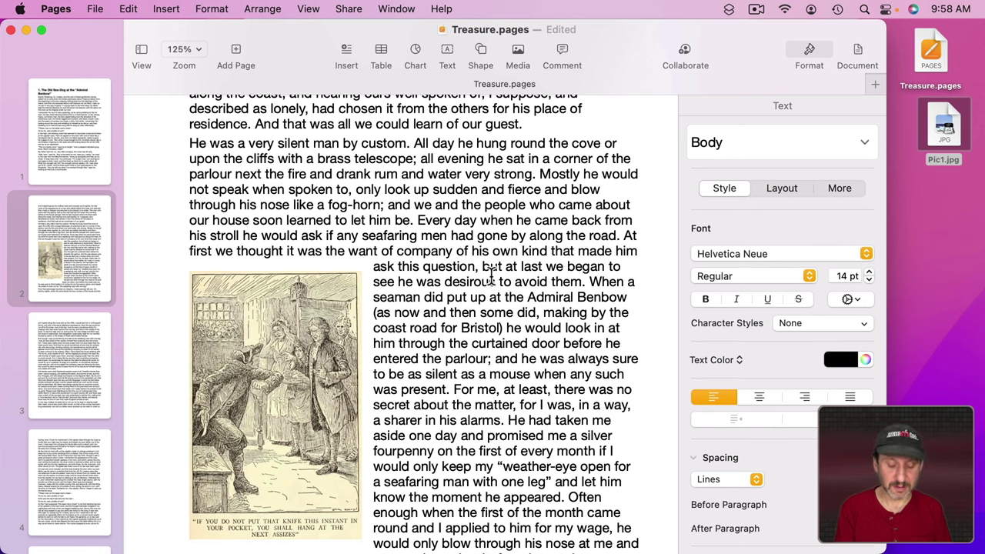
text(some words)
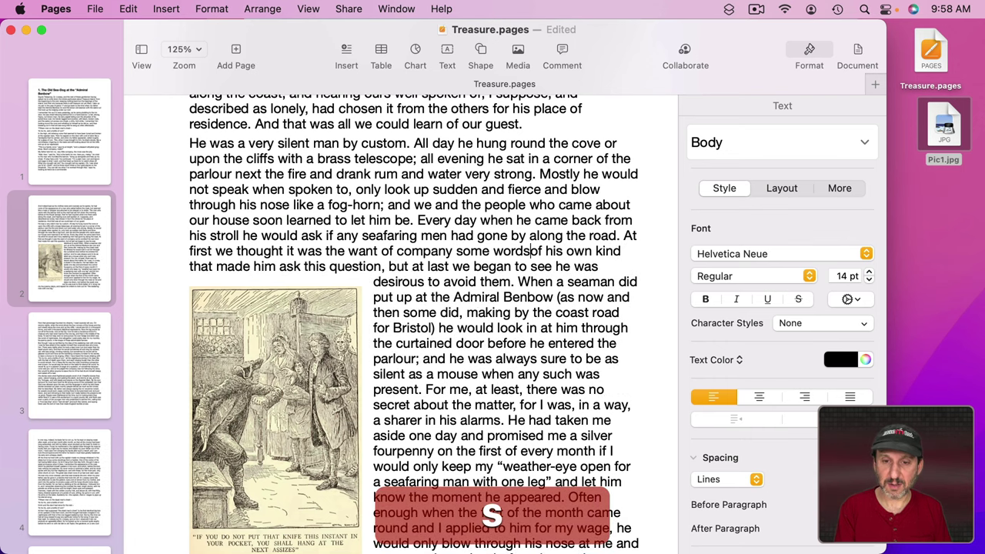
click(336, 360)
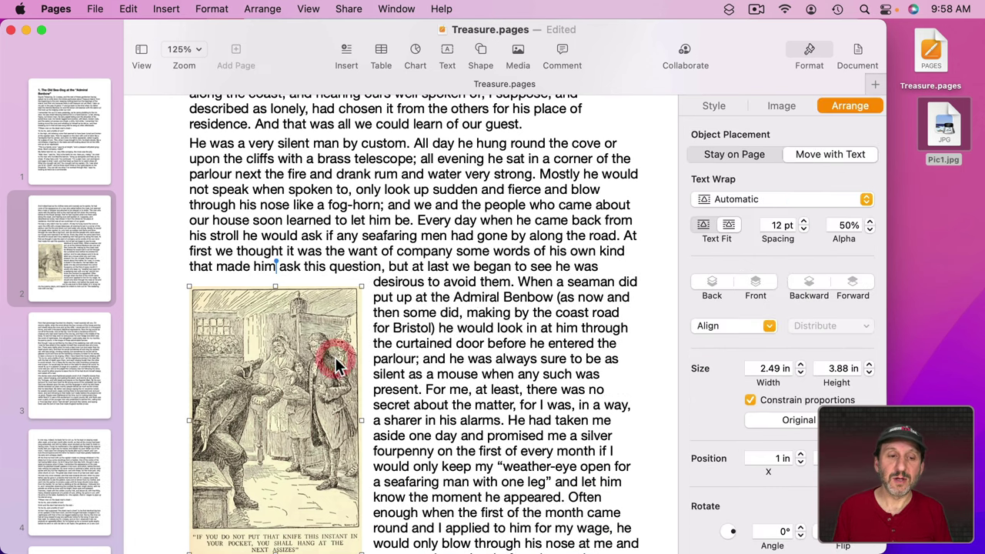
double_click(260, 267)
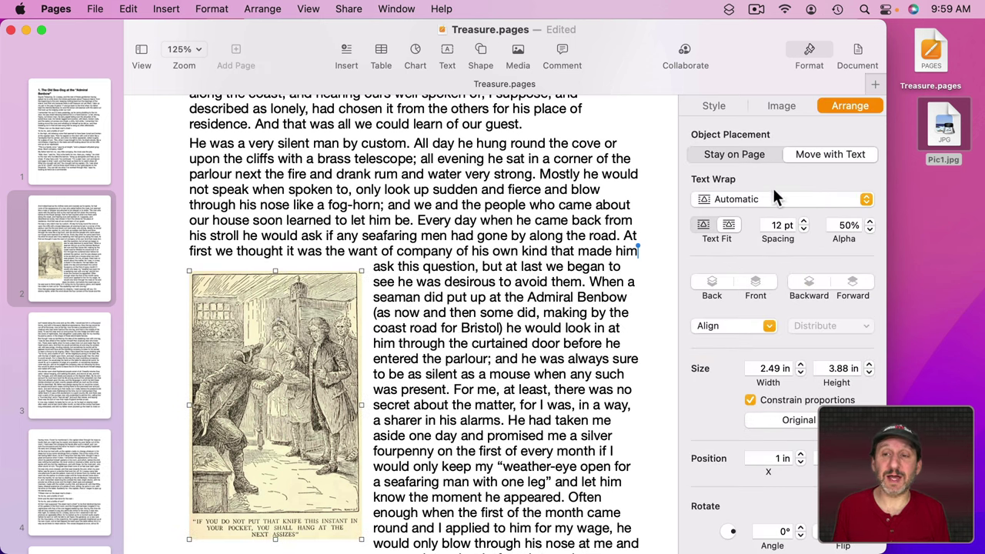
Keep text wrap Automatic, centre the illustration in the paragraph, and enlarge it to 2.64 × 4.12 in
click(723, 198)
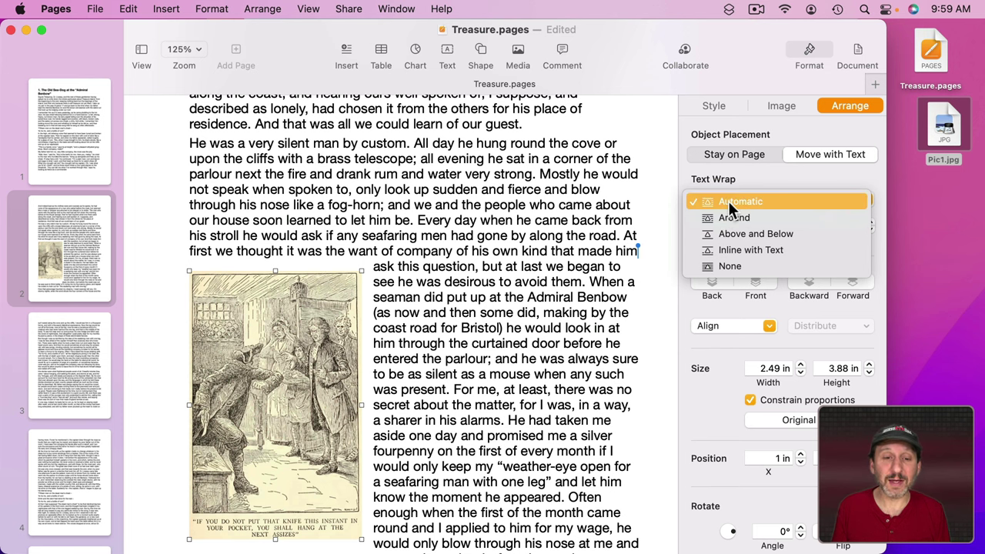
click(729, 201)
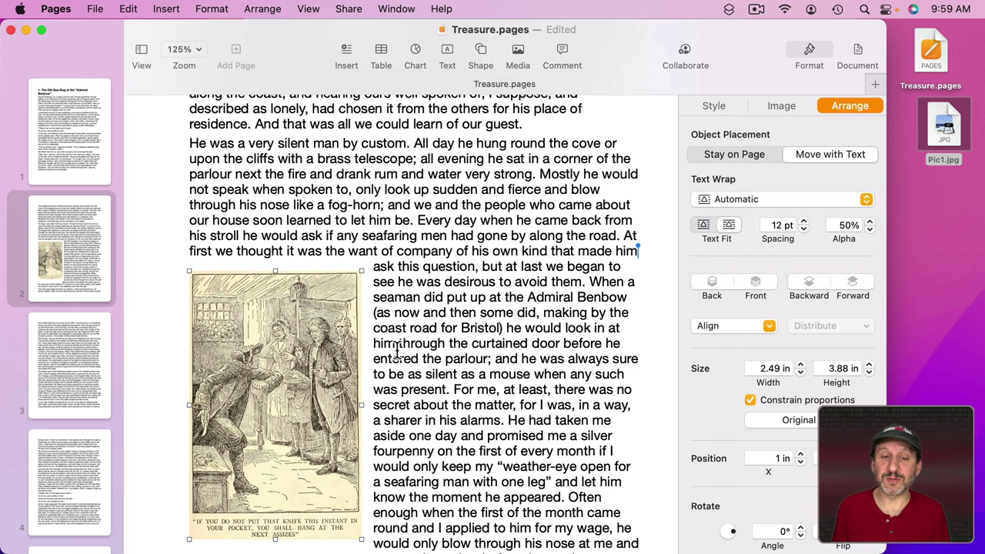
drag(320, 347, 522, 351)
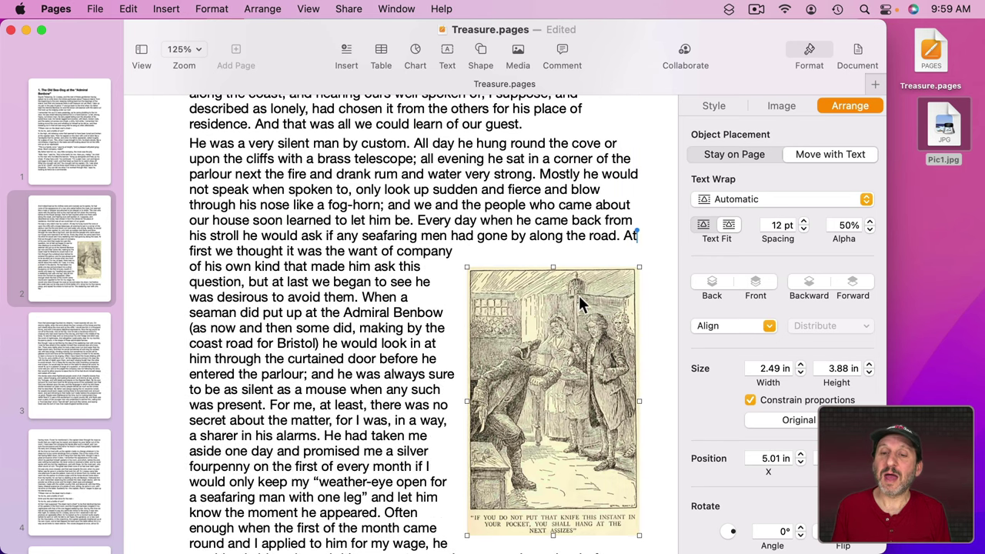
drag(576, 301, 418, 317)
mouse_move(501, 397)
mouse_down()
mouse_move(463, 396)
mouse_move(512, 397)
mouse_up()
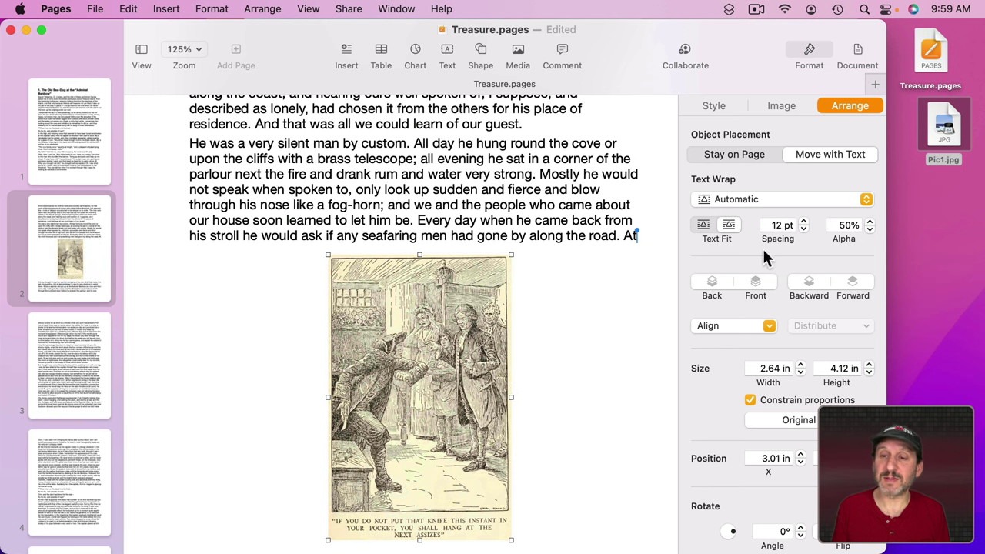
Try Around, then Above and Below, then None text wrap, and drag the illustration over the paragraph text
click(737, 195)
click(735, 216)
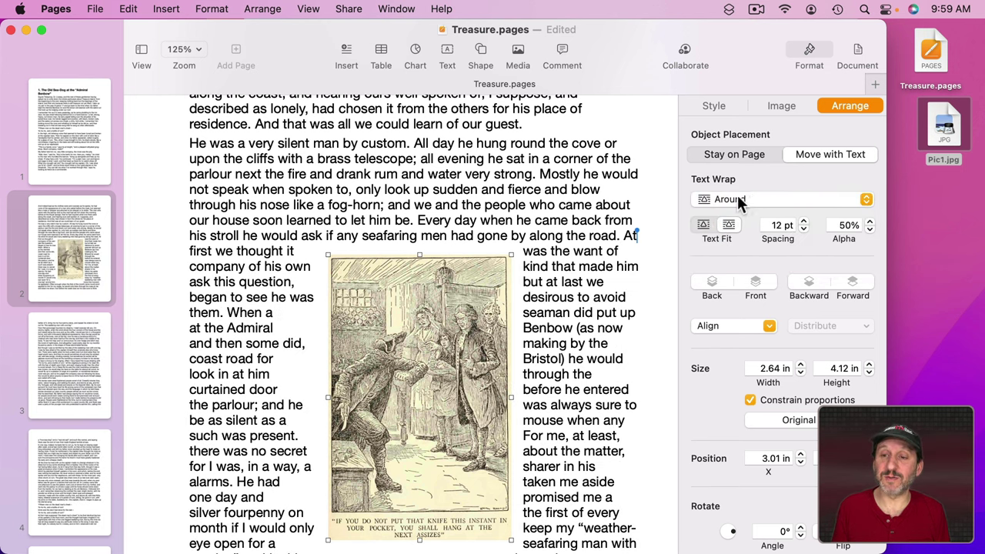
click(737, 199)
click(735, 217)
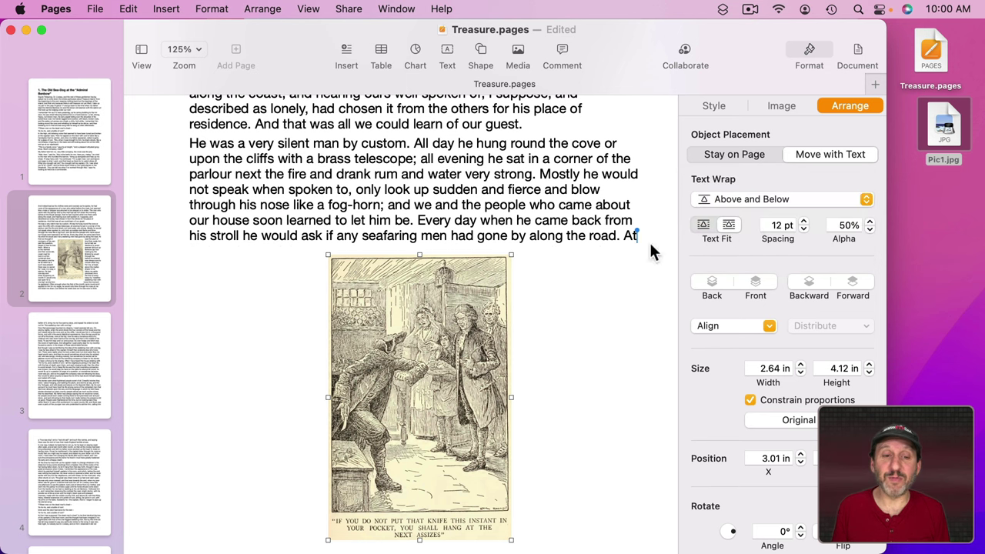
click(731, 202)
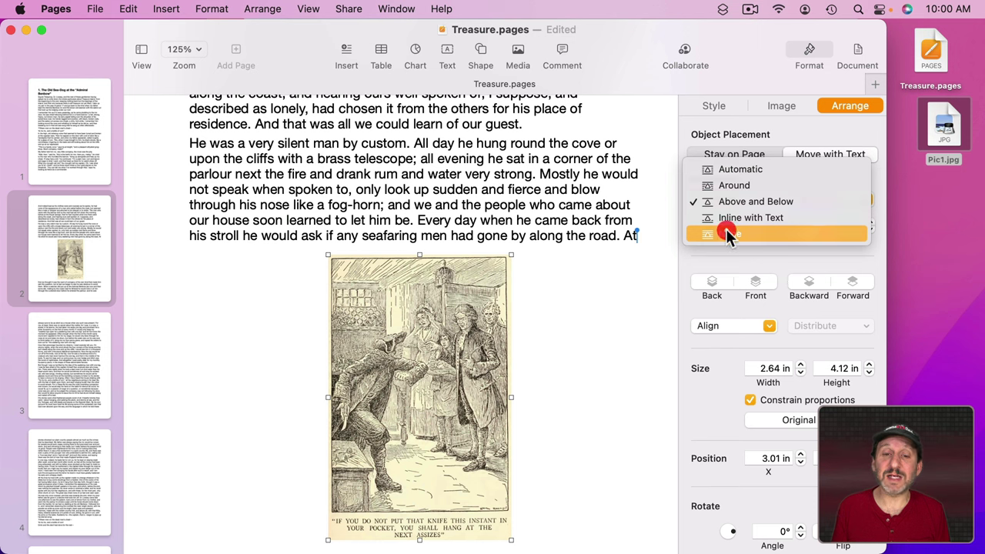
click(726, 229)
drag(405, 321, 389, 272)
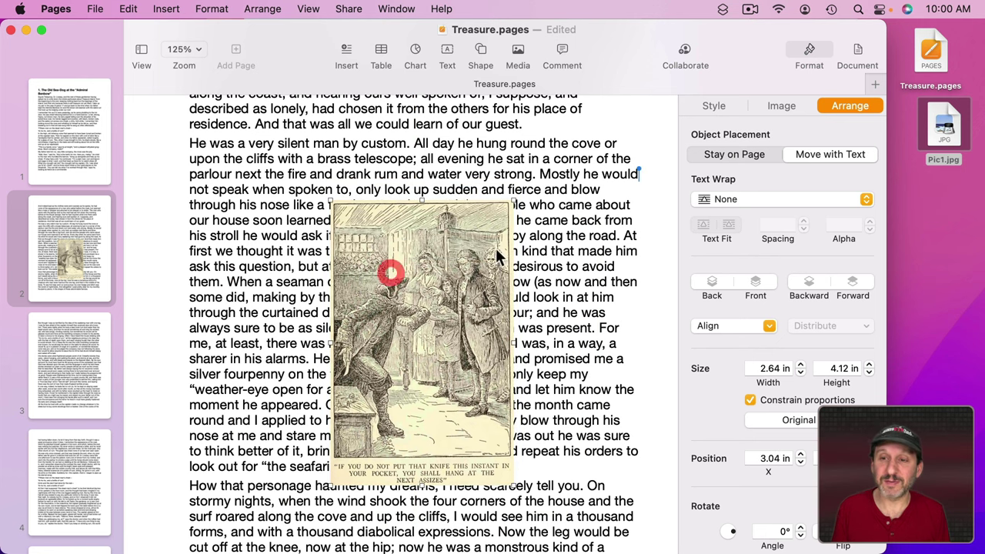
click(730, 199)
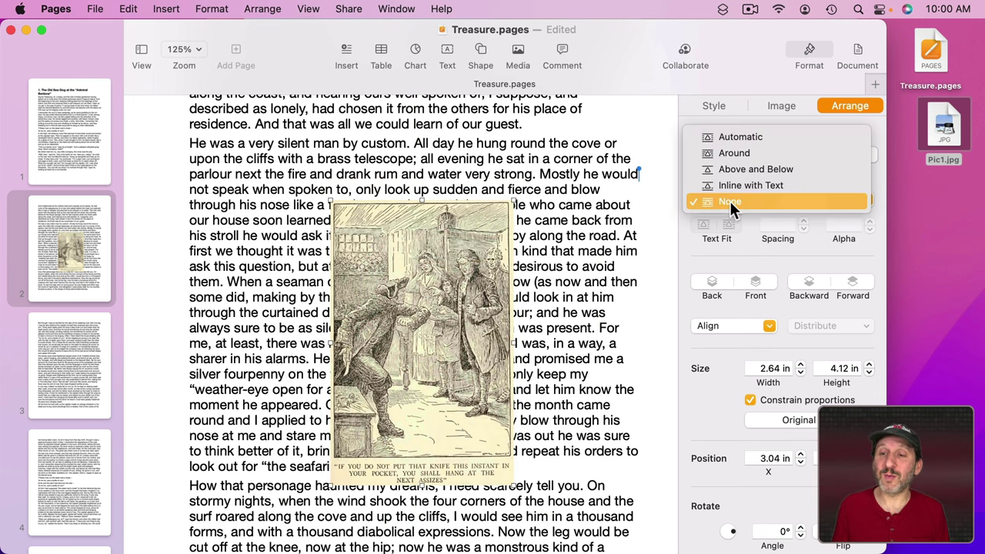
Set the illustration's text wrap to Inline with Text so it sits between 'would' and 'not speak'
click(780, 185)
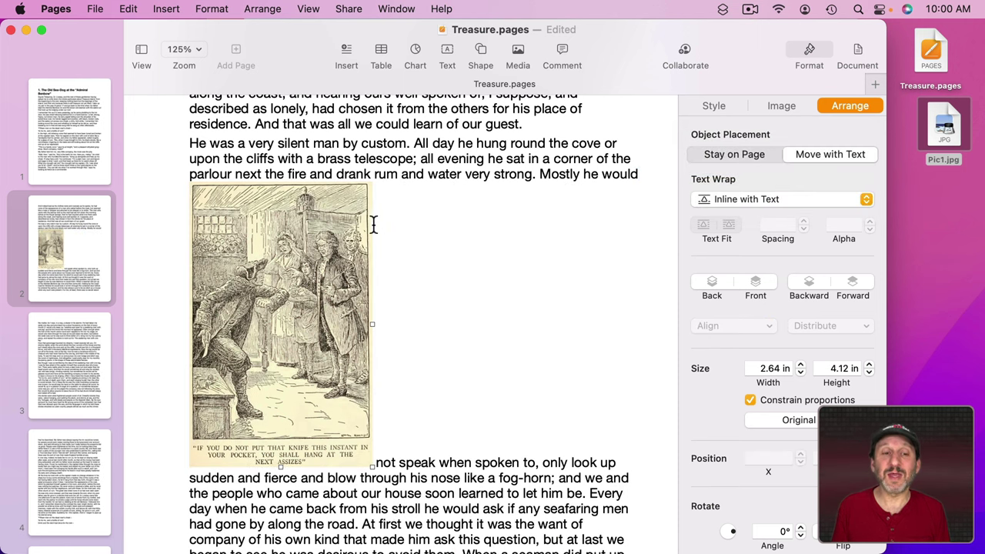
click(260, 229)
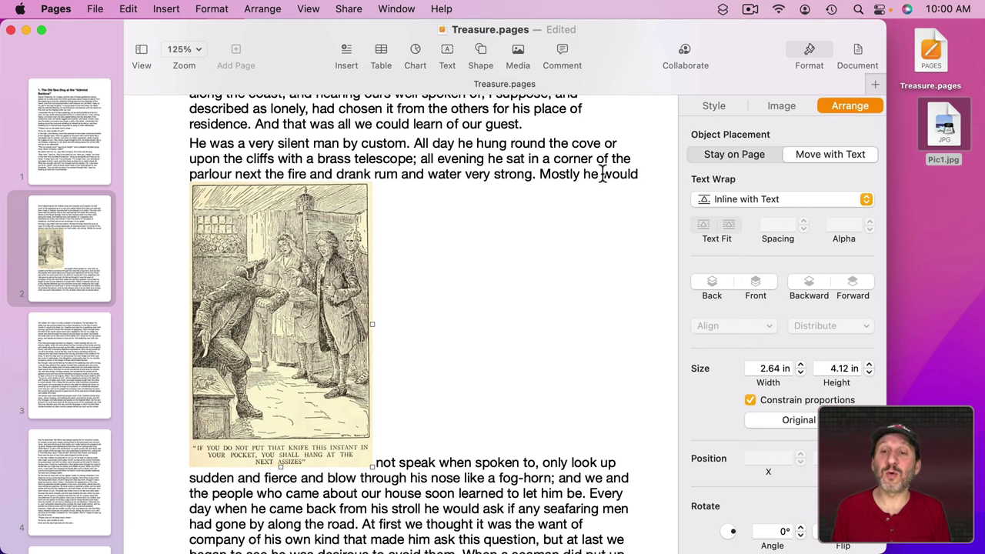
drag(601, 174, 639, 176)
click(640, 174)
click(274, 235)
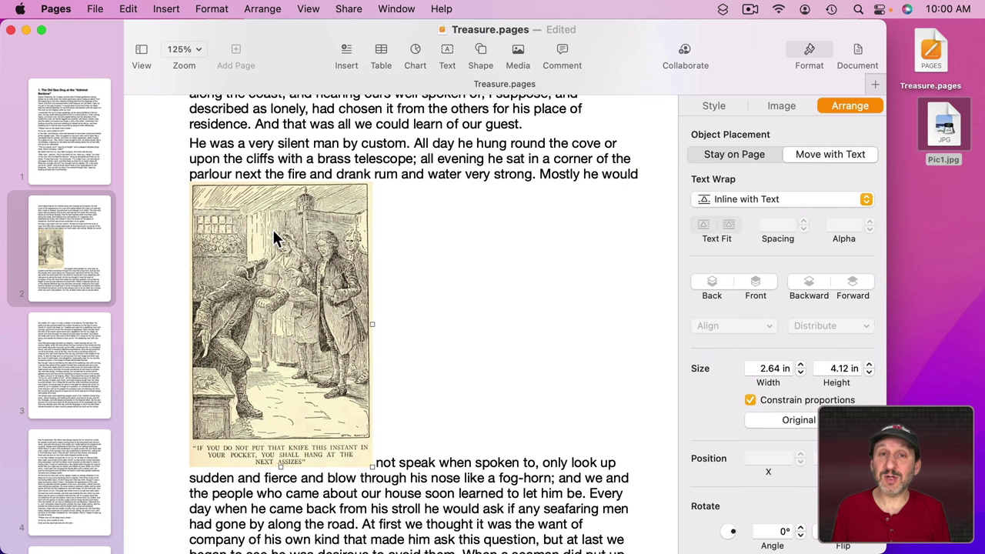
Break the line before 'would' so the inline illustration stands on its own line, then select it
click(603, 175)
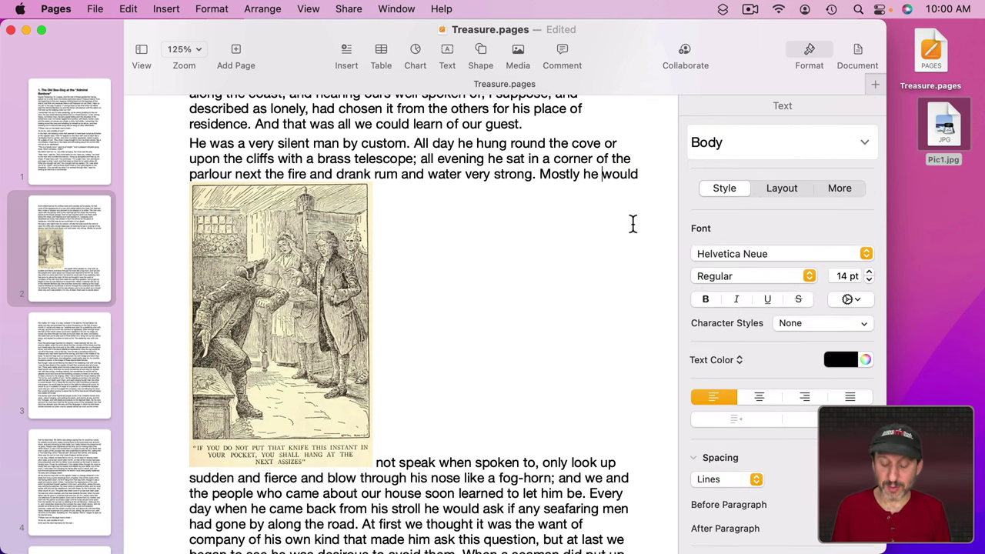
key(Return)
key(Return)
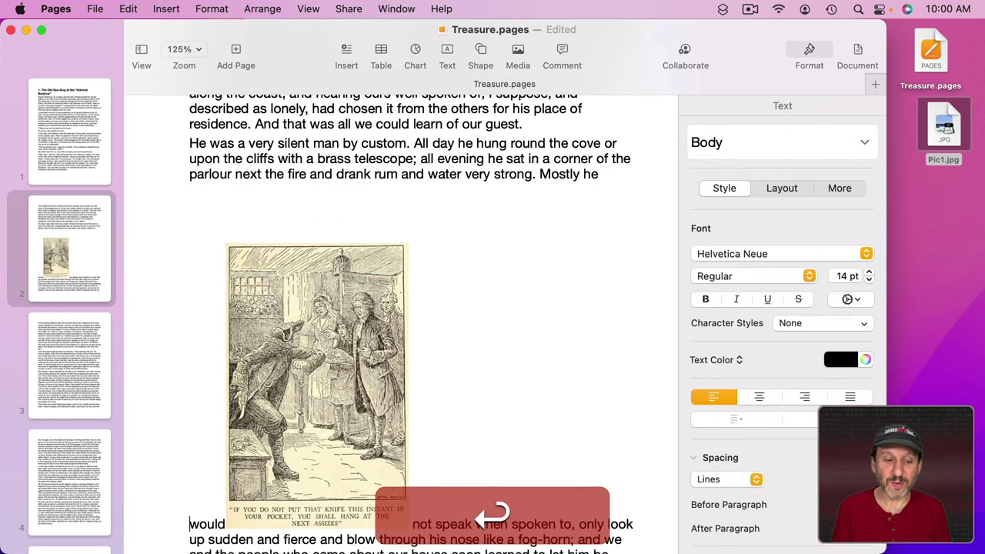
scroll(633, 223, down, 2)
scroll(363, 352, down, 2)
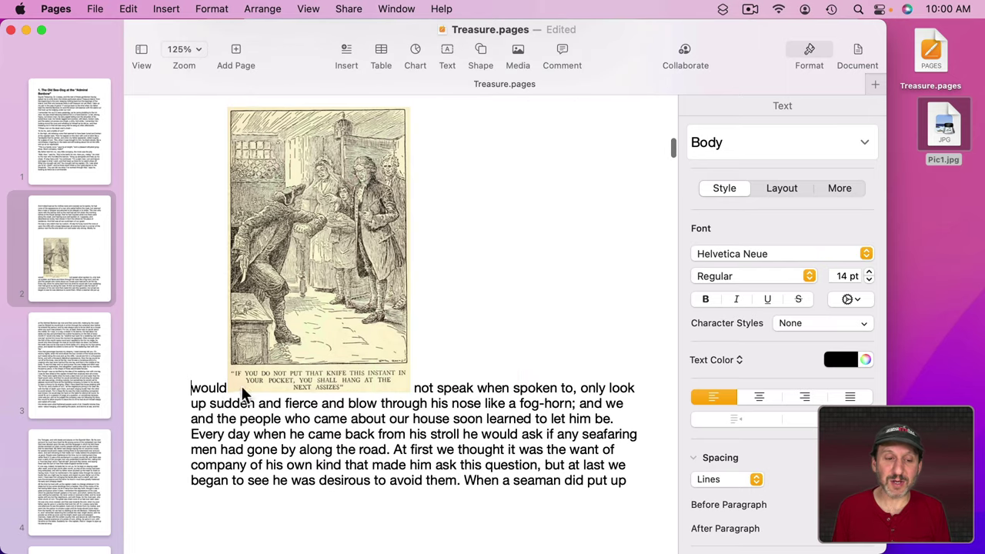
click(287, 308)
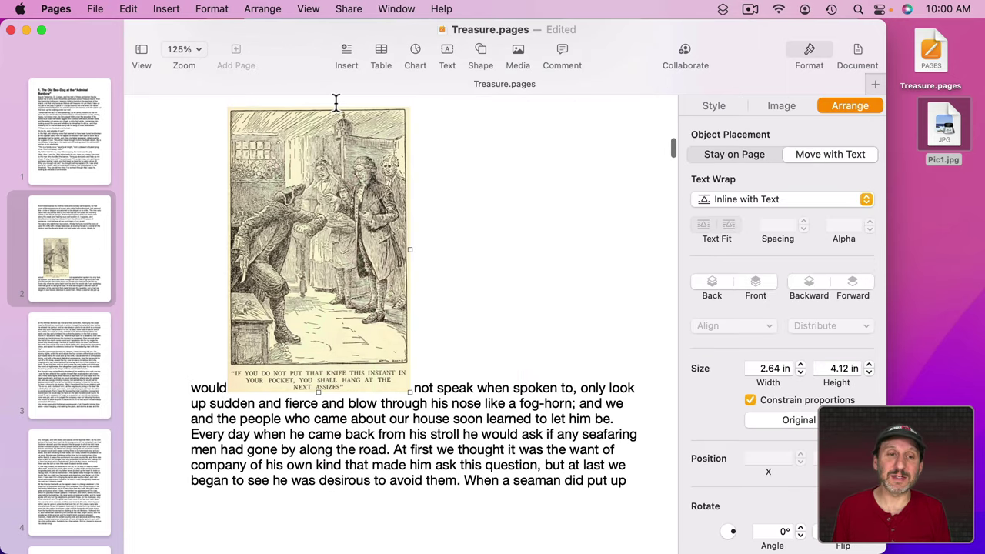
scroll(372, 170, up, 1)
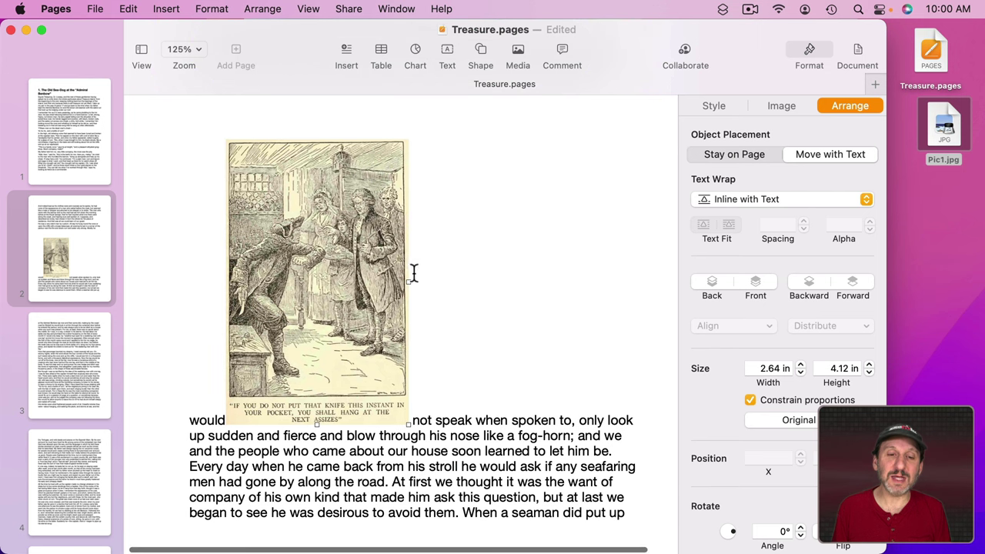
drag(406, 282, 246, 223)
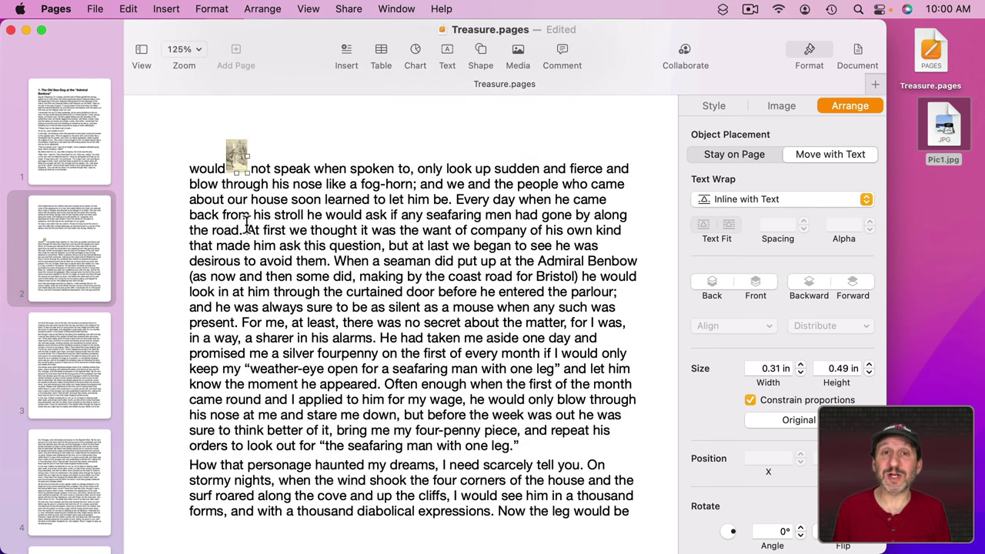
click(286, 150)
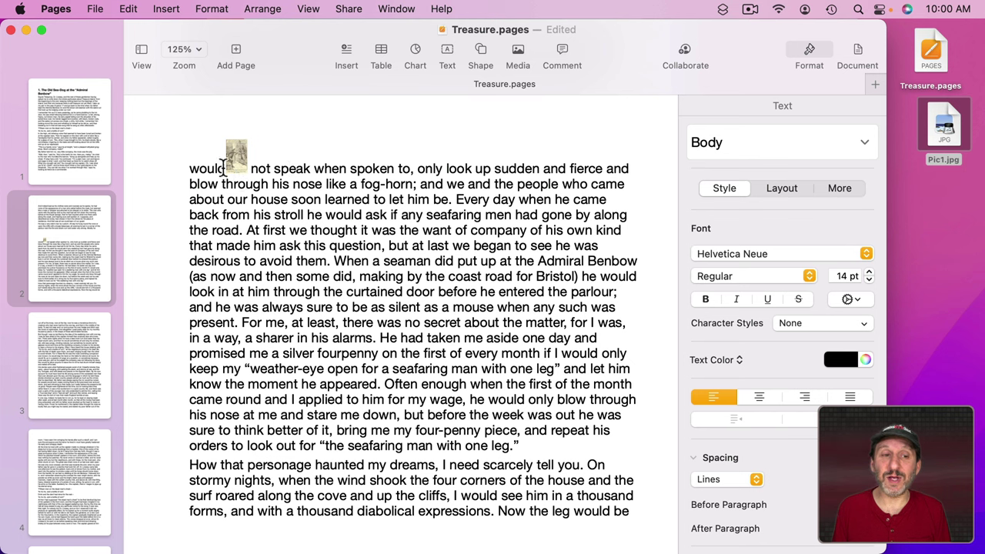
double_click(200, 171)
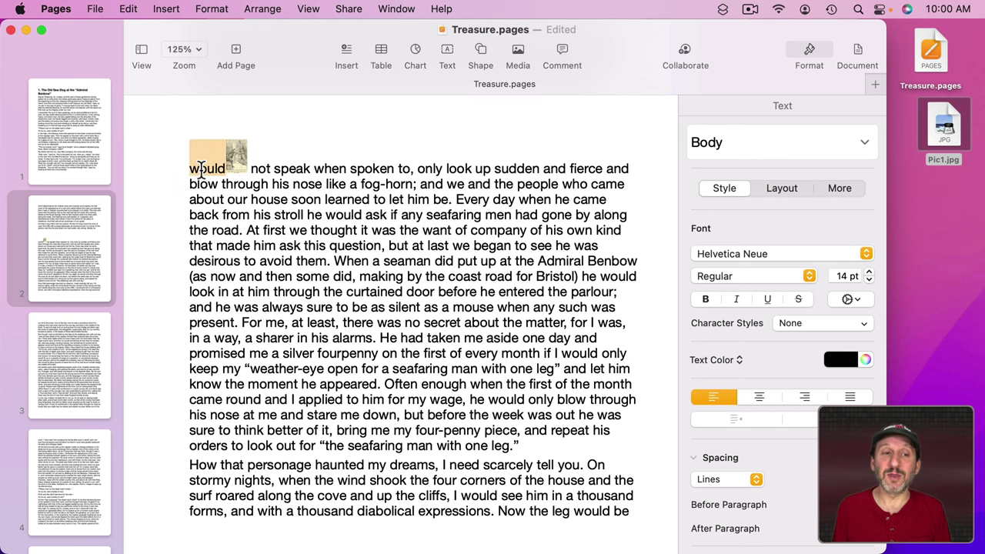
drag(201, 171, 259, 168)
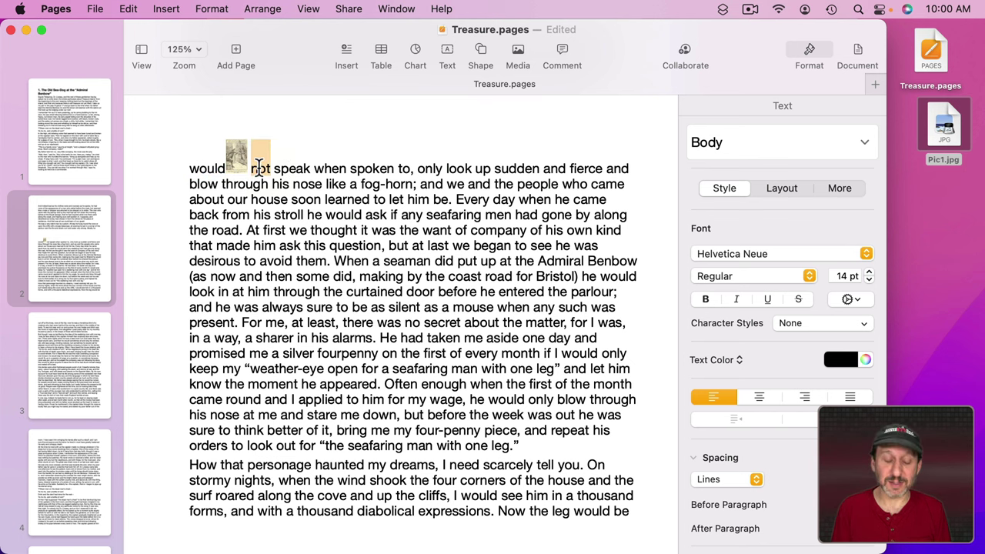
drag(260, 168, 259, 168)
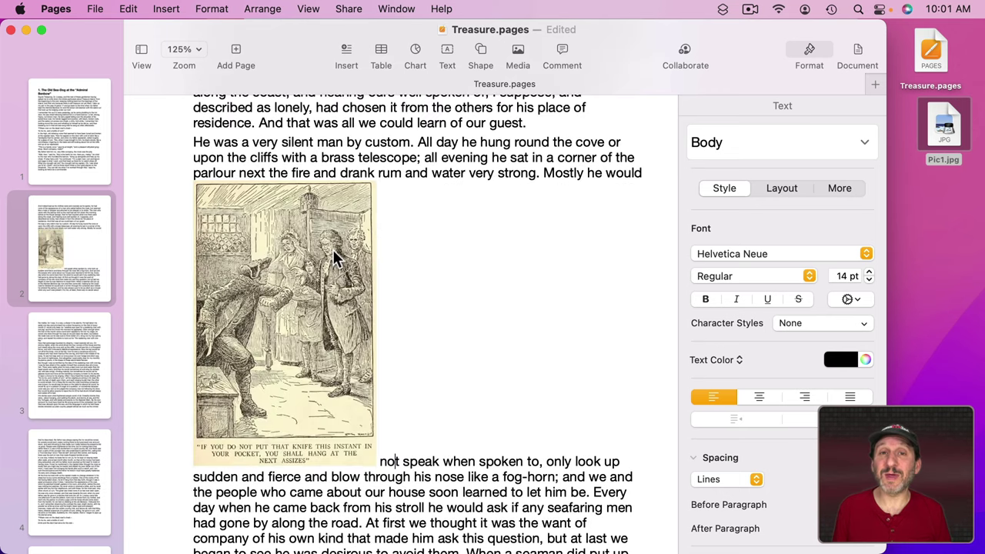
Cut the illustration and paste it into a new empty paragraph after 'our guest.'
click(294, 256)
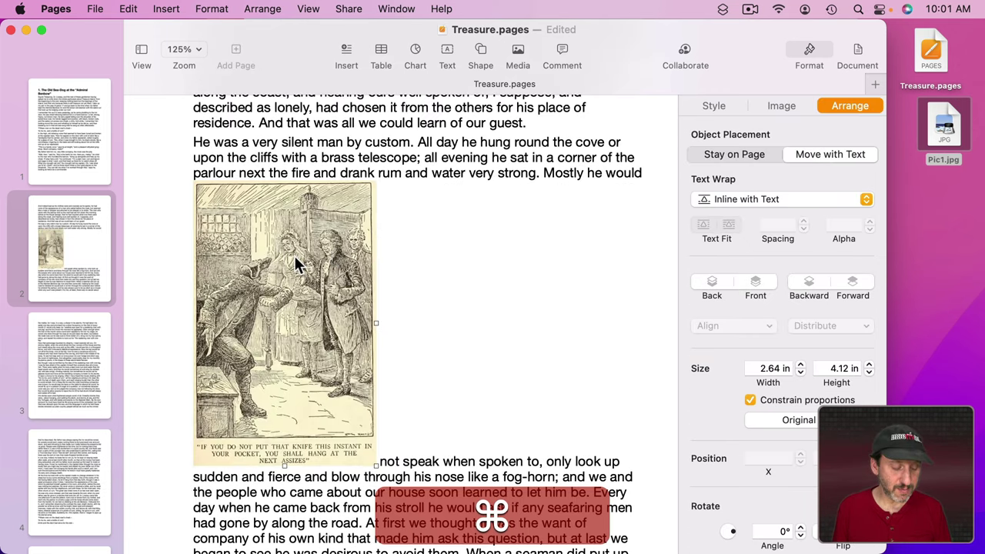
key(super+x)
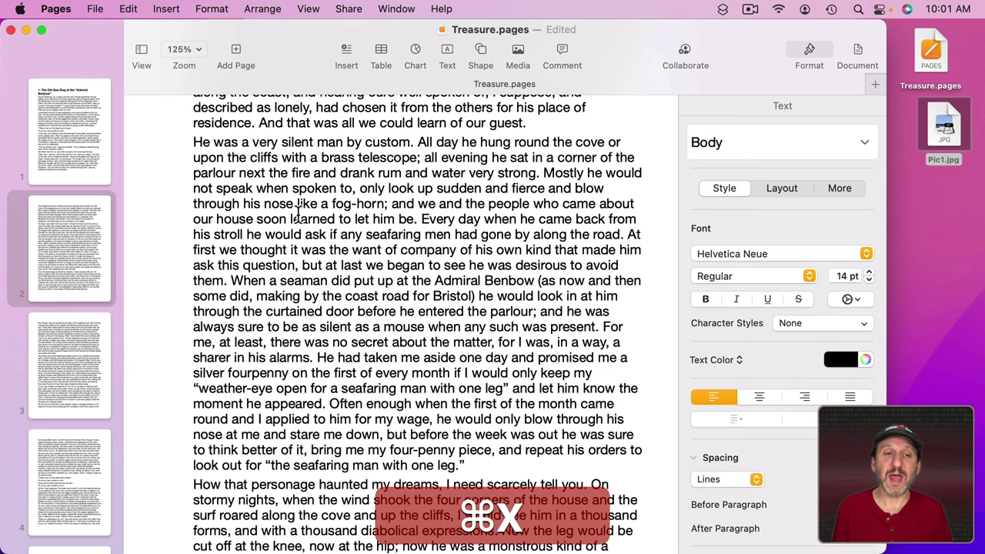
click(545, 123)
key(Return)
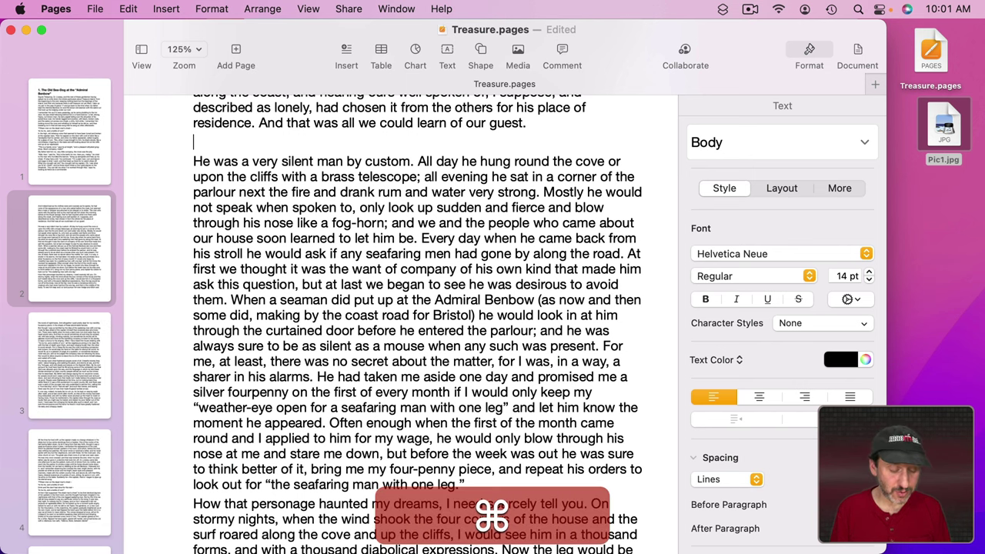
key(super+v)
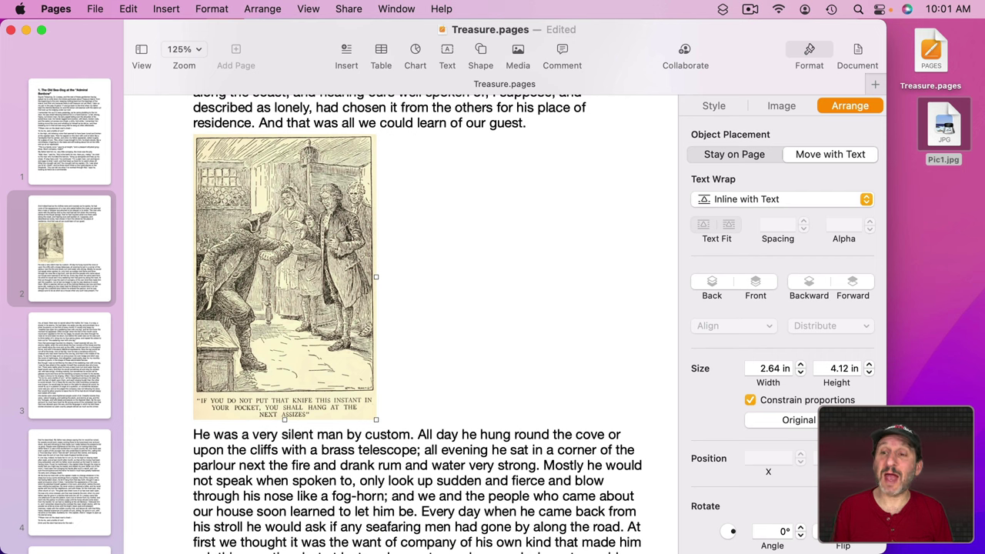
Confirm the pasted illustration stays Inline with Text, then select it from the following paragraph's start
click(736, 202)
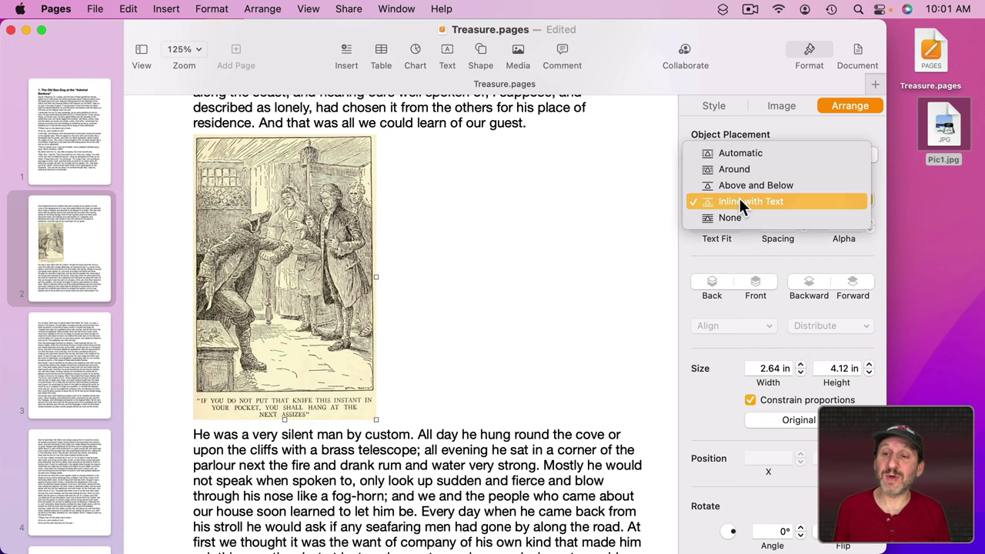
click(508, 209)
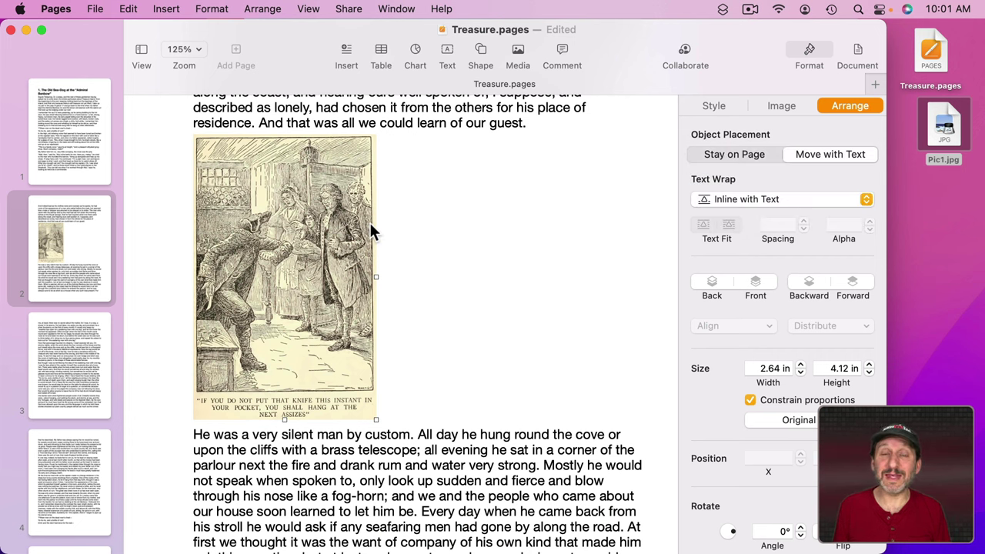
click(518, 155)
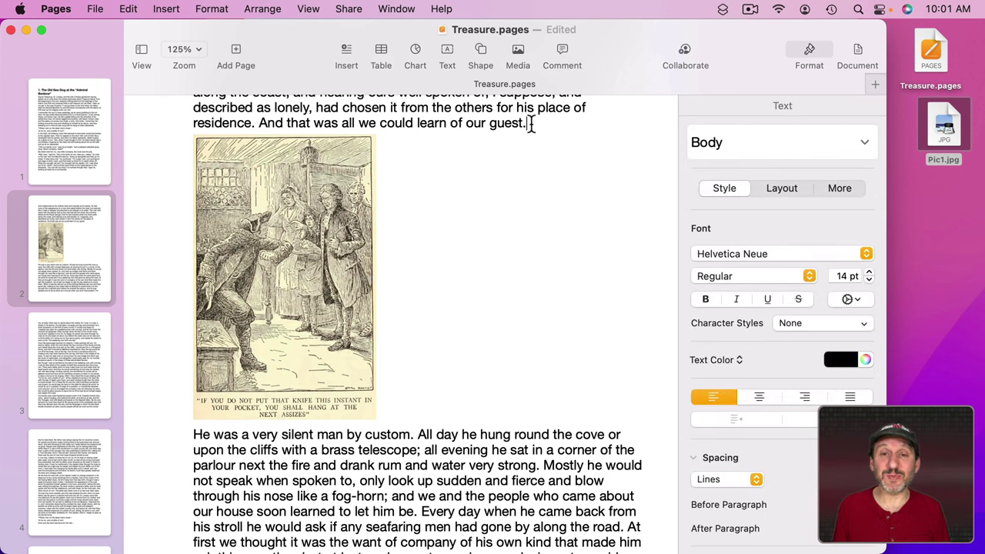
click(194, 435)
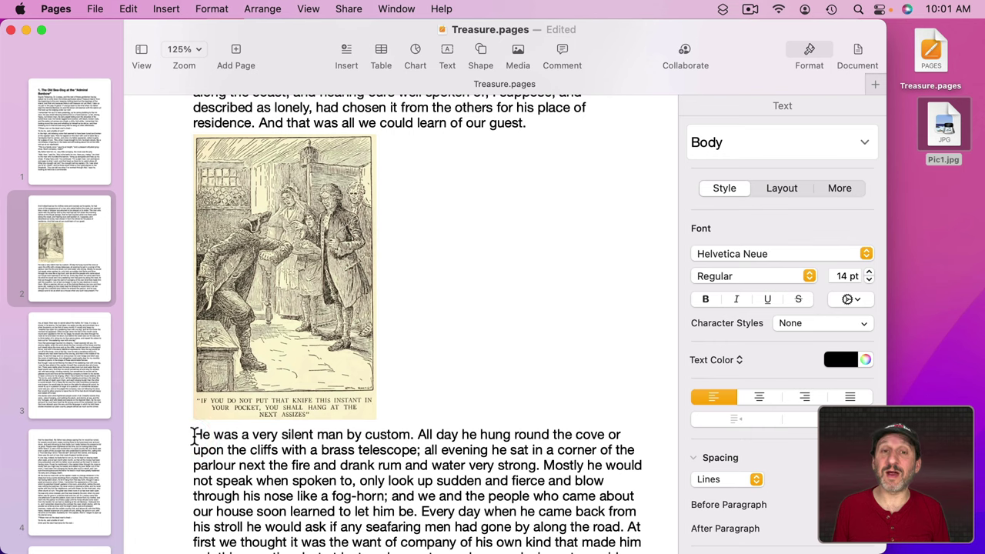
key(shift+Left)
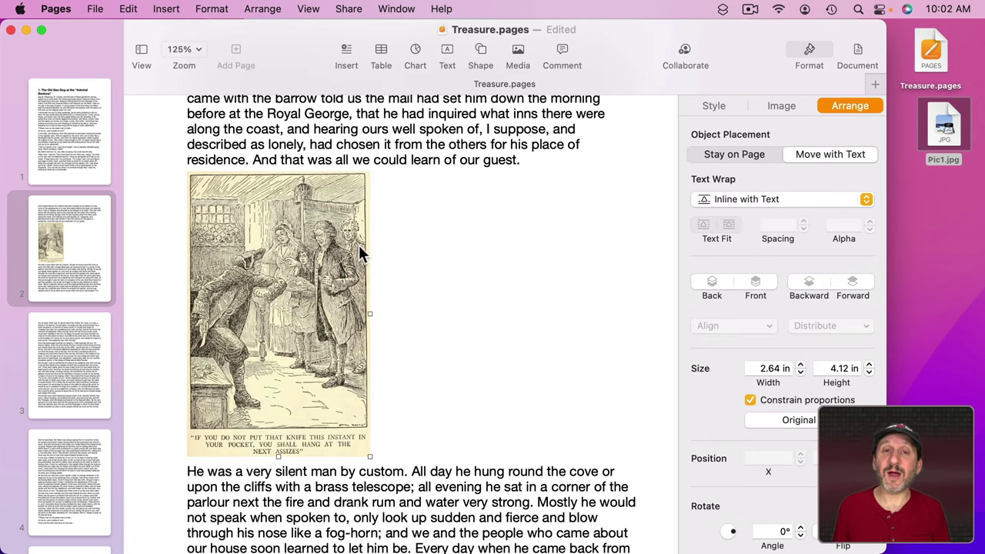
Select the illustration as a character and centre-align its paragraph
click(411, 278)
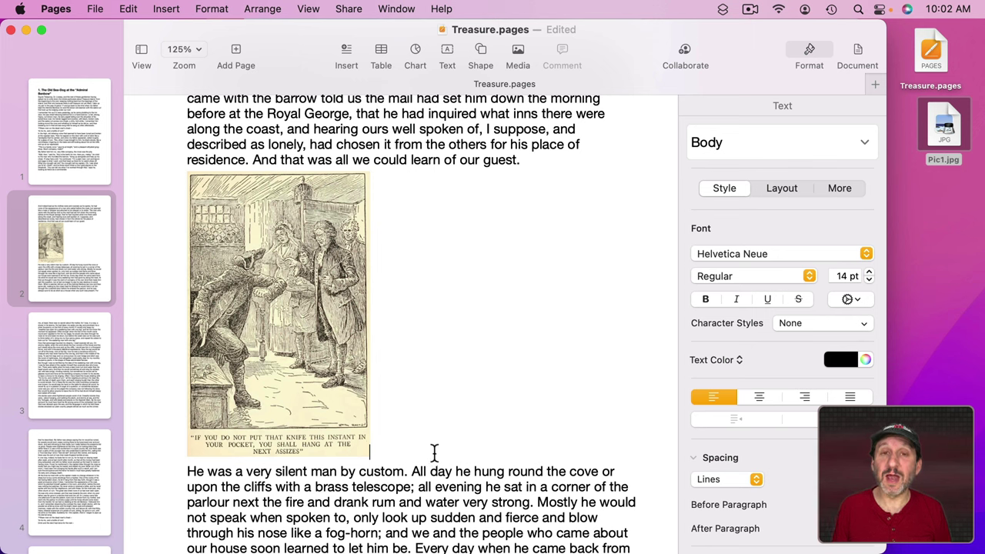
key(shift+Left)
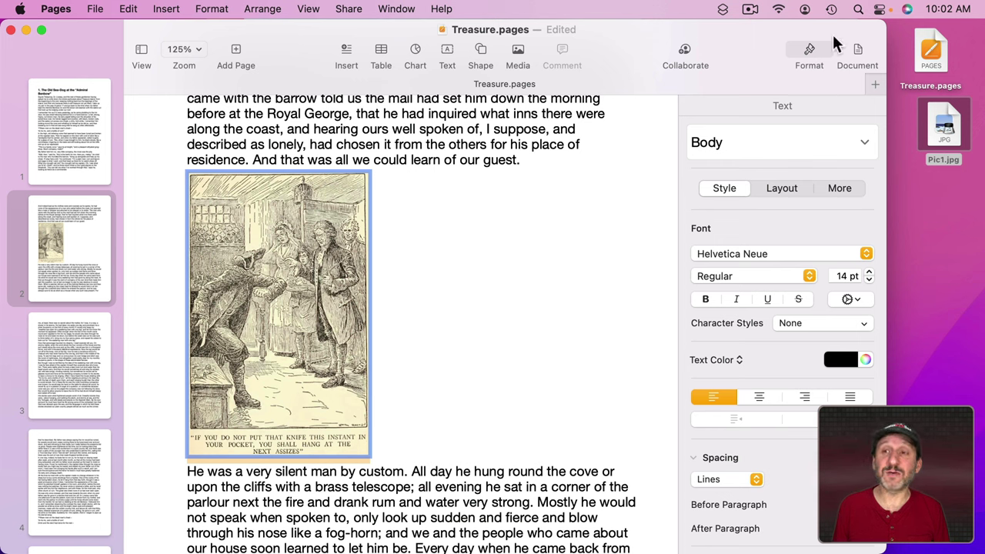
click(756, 398)
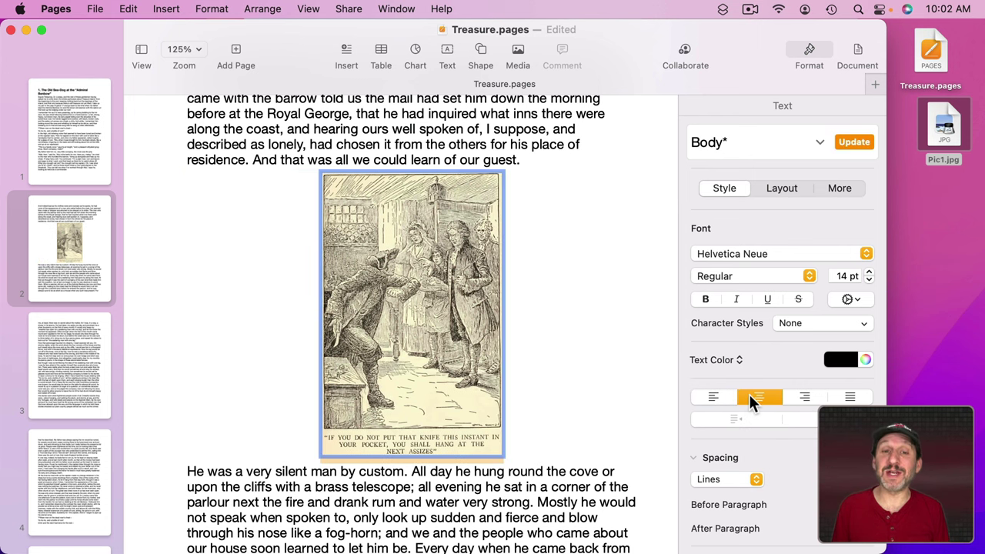
click(557, 311)
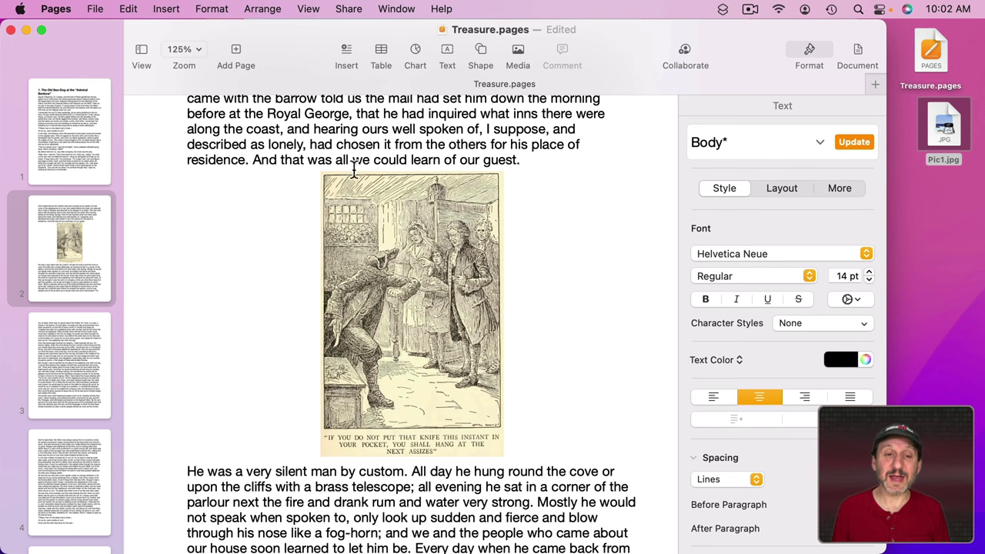
Raise the illustration paragraph's Before and After Paragraph spacing to 8 pt each
click(431, 289)
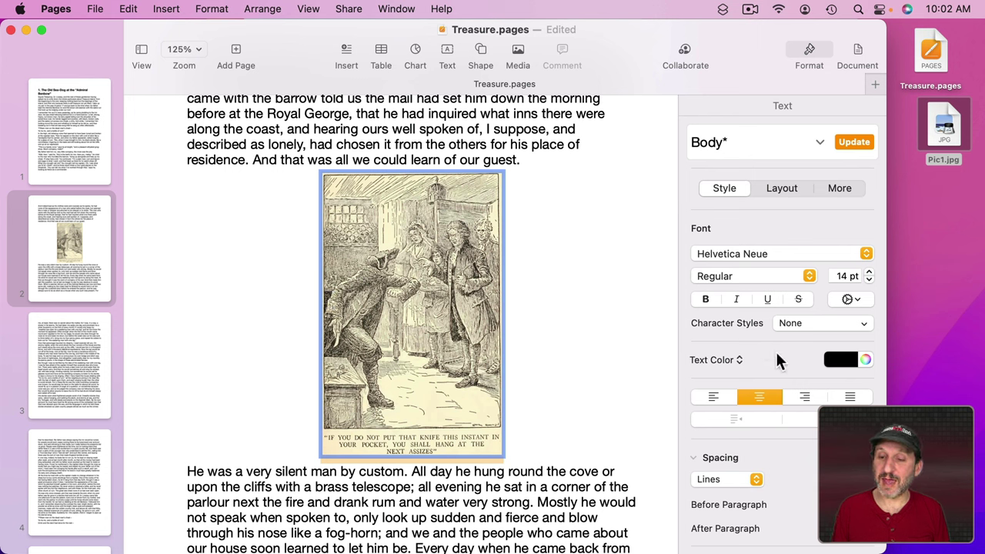
scroll(775, 350, down, 5)
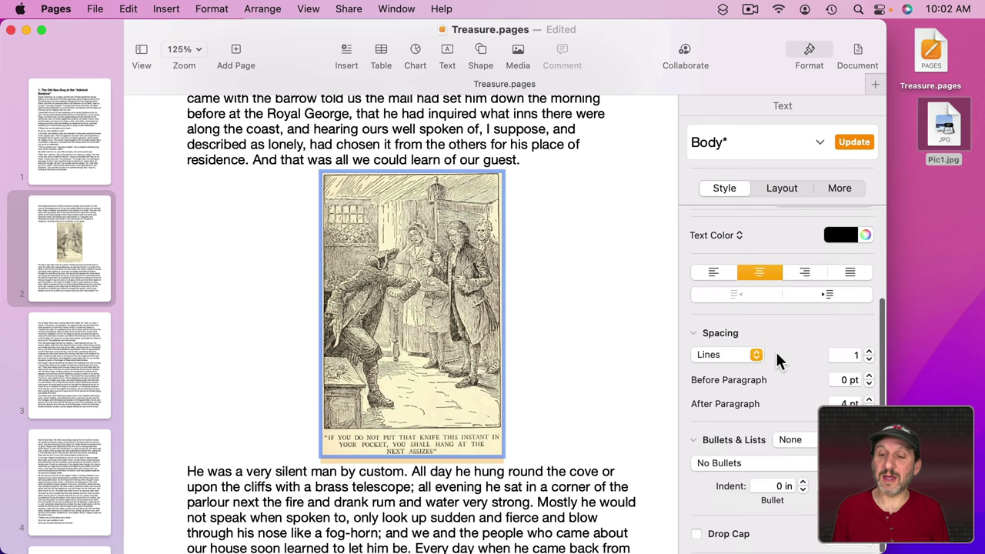
click(869, 400)
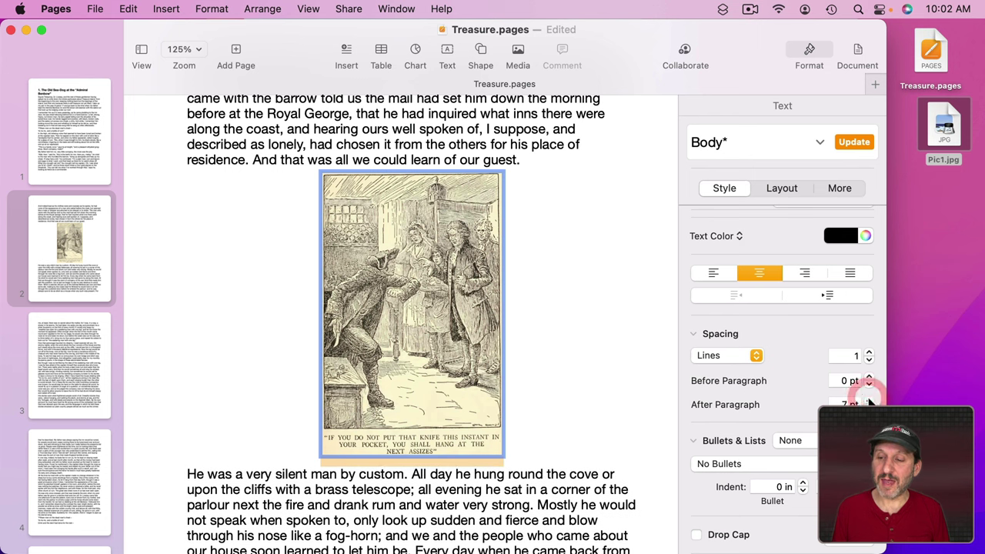
click(869, 376)
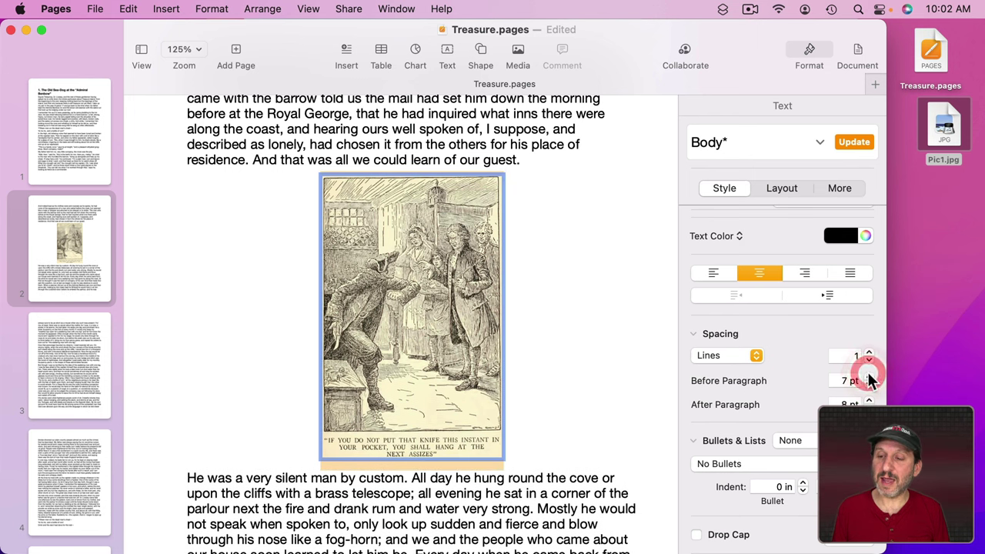
click(534, 218)
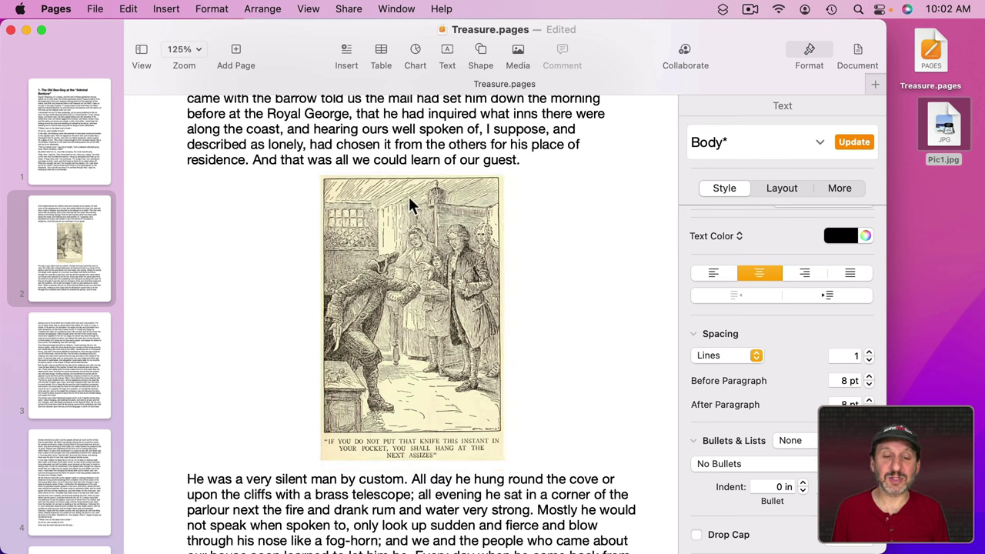